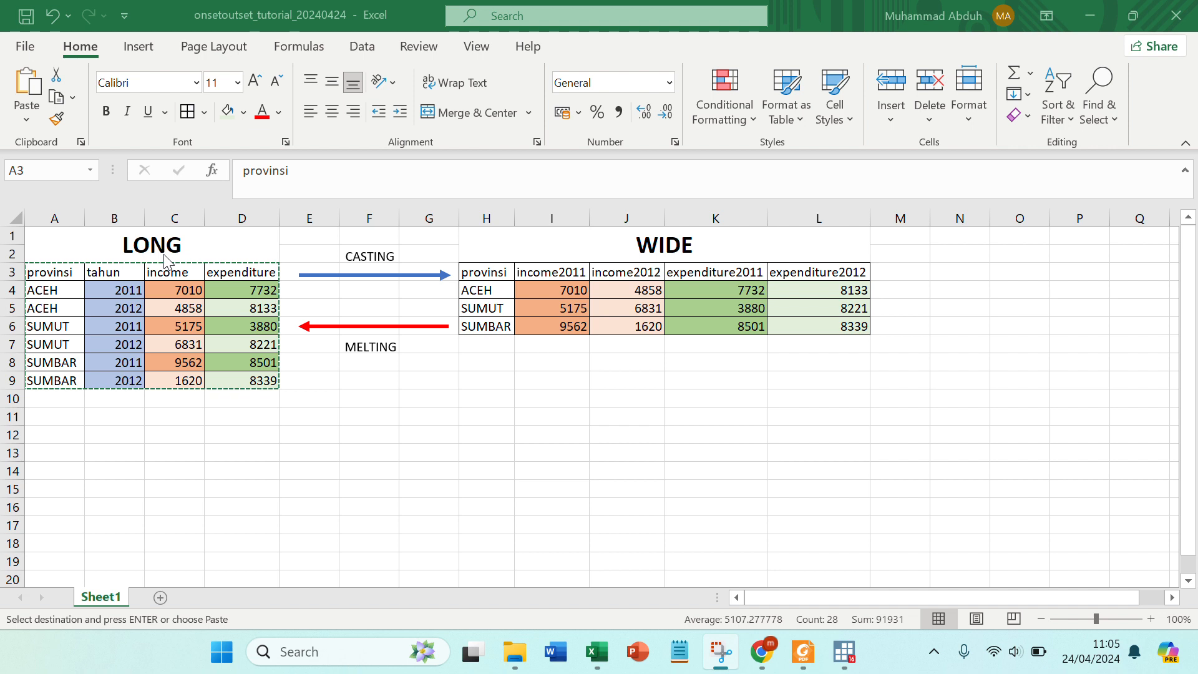
Step: Compare the extents of the LONG table and the WIDE table on the sheet, highlighting each range
key(ctrl+v)
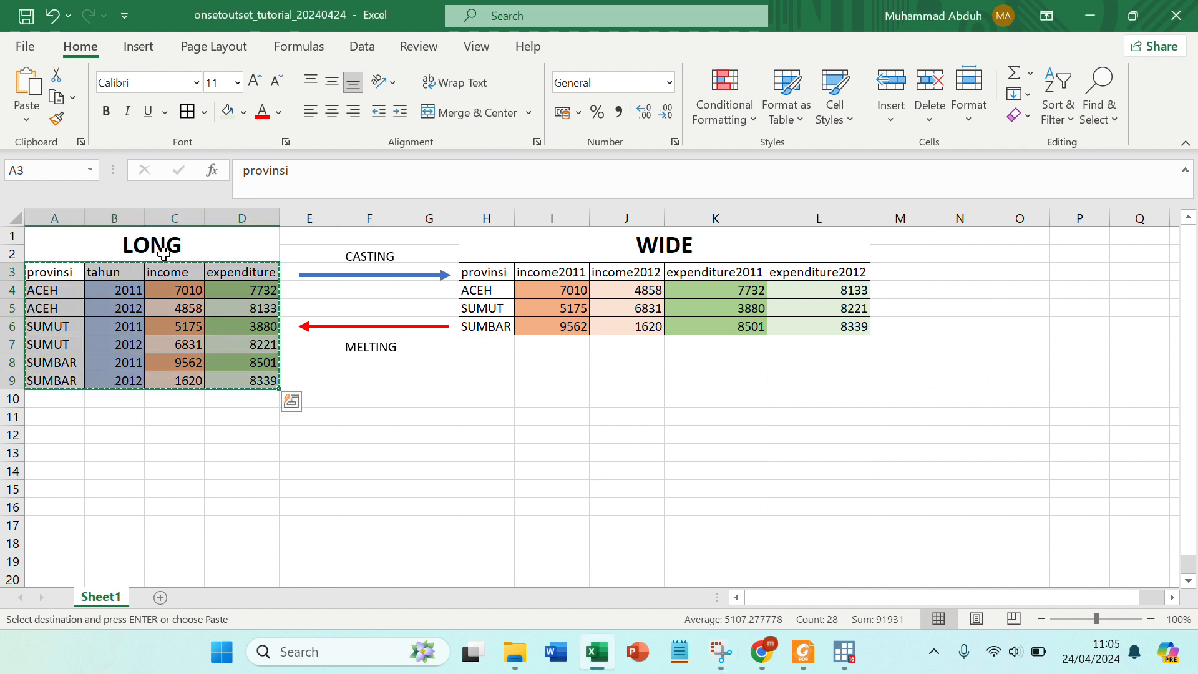
mouse_move(157, 246)
mouse_down()
mouse_move(524, 327)
mouse_move(728, 395)
mouse_move(766, 381)
mouse_up()
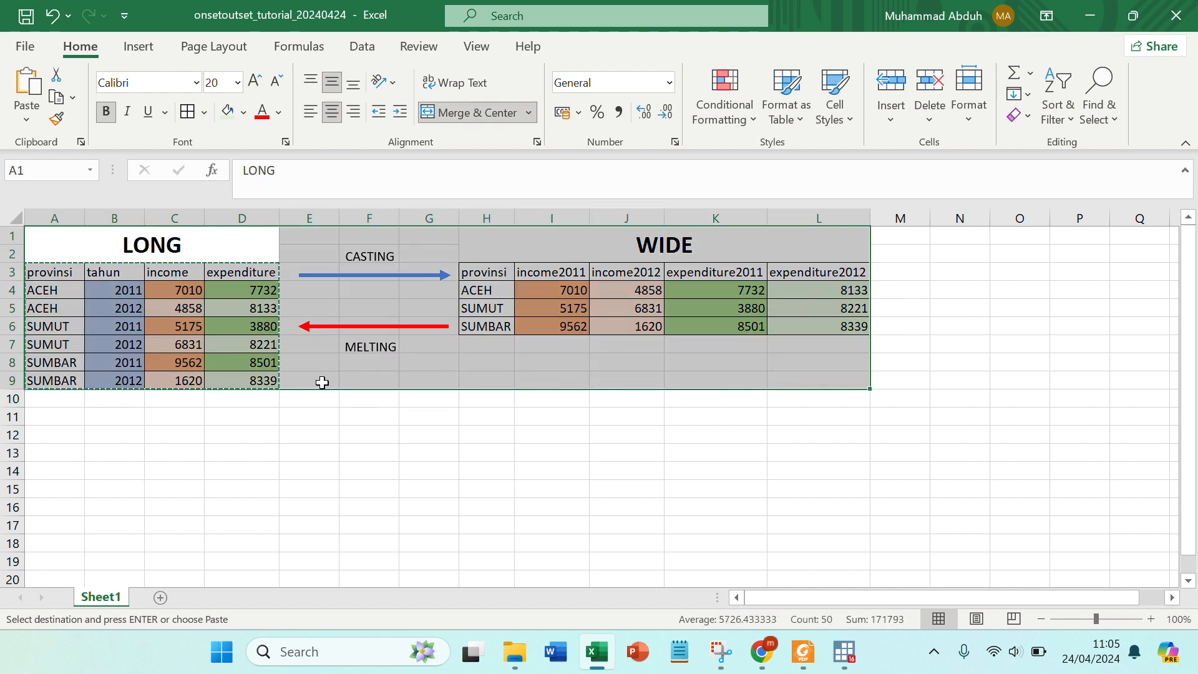
click(83, 249)
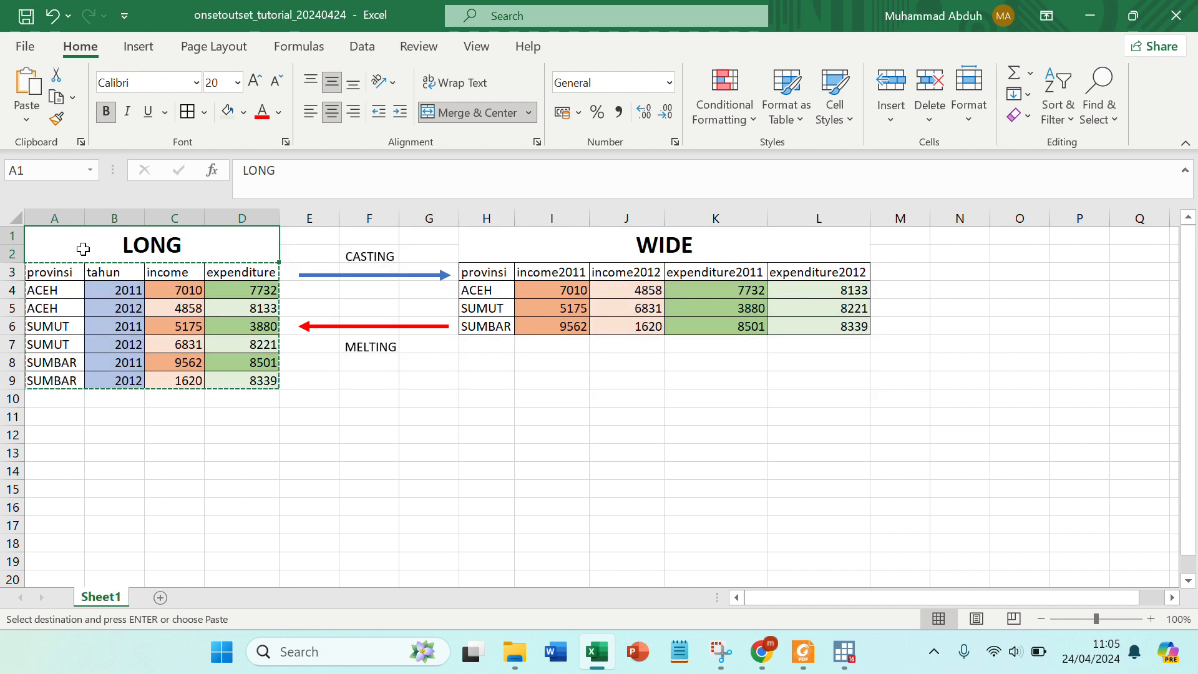
drag(83, 249, 111, 385)
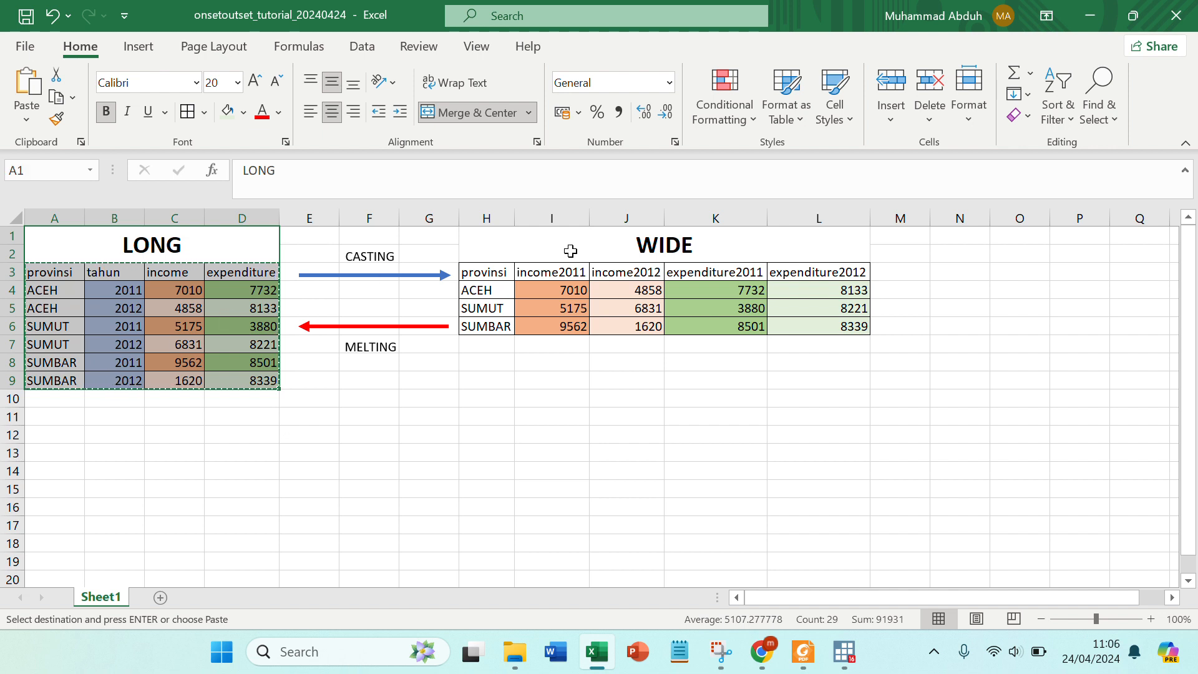
drag(570, 251, 588, 319)
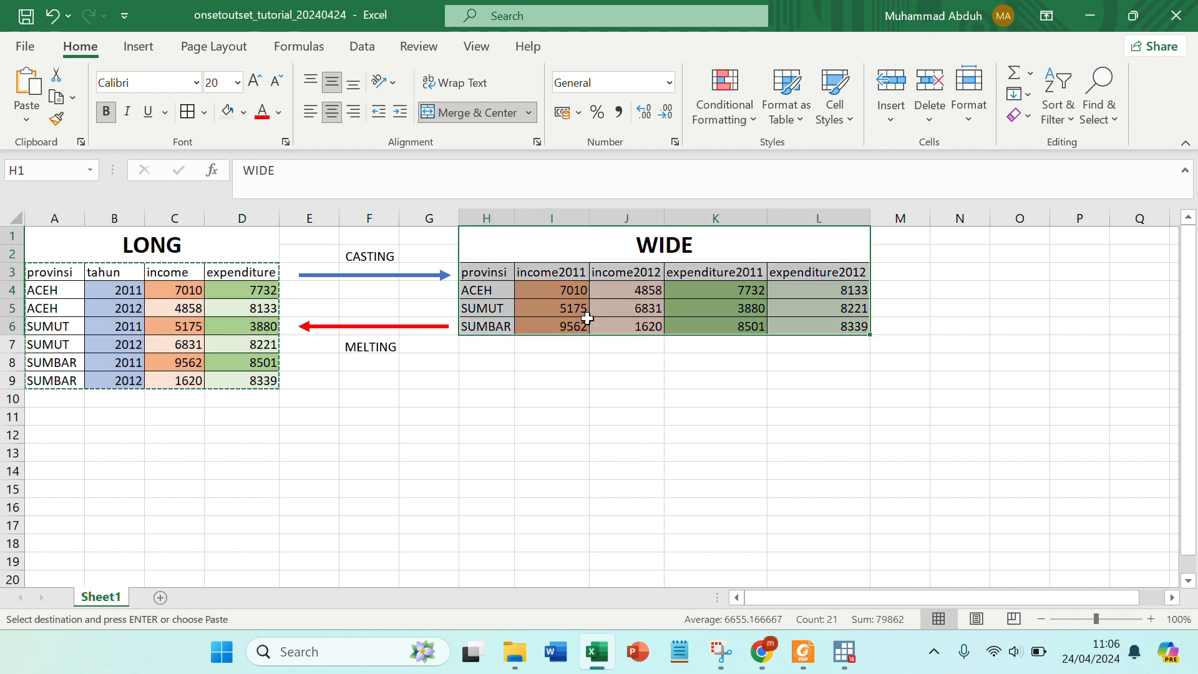
drag(39, 274, 264, 381)
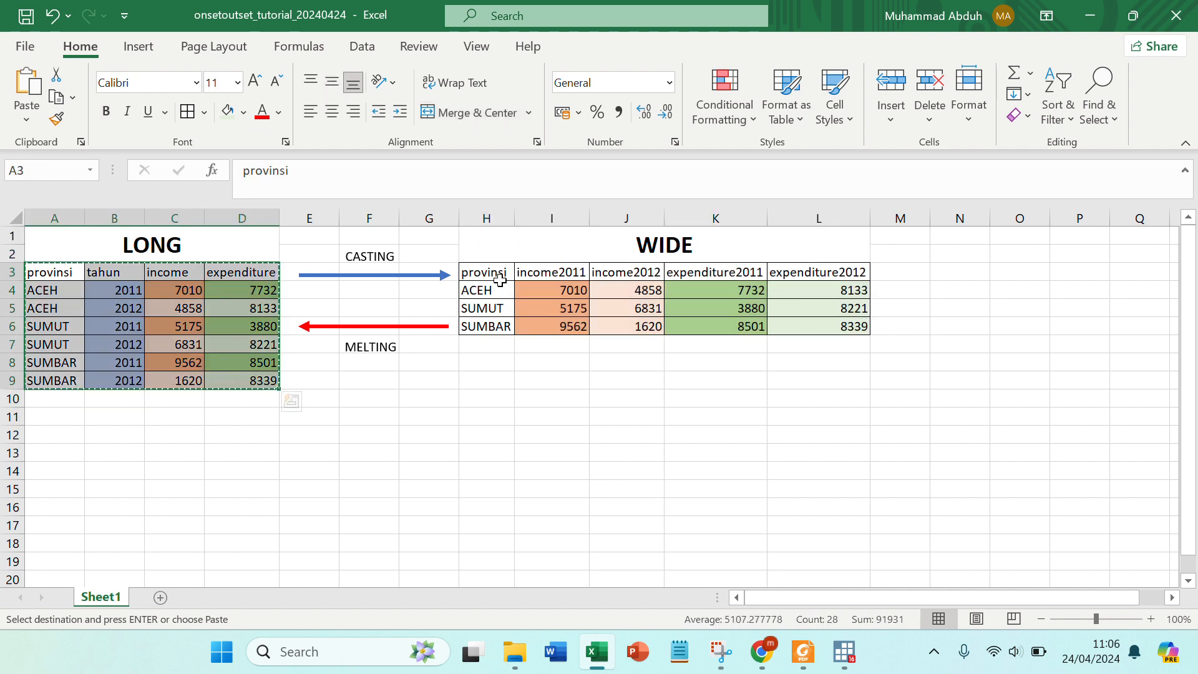
drag(492, 272, 850, 323)
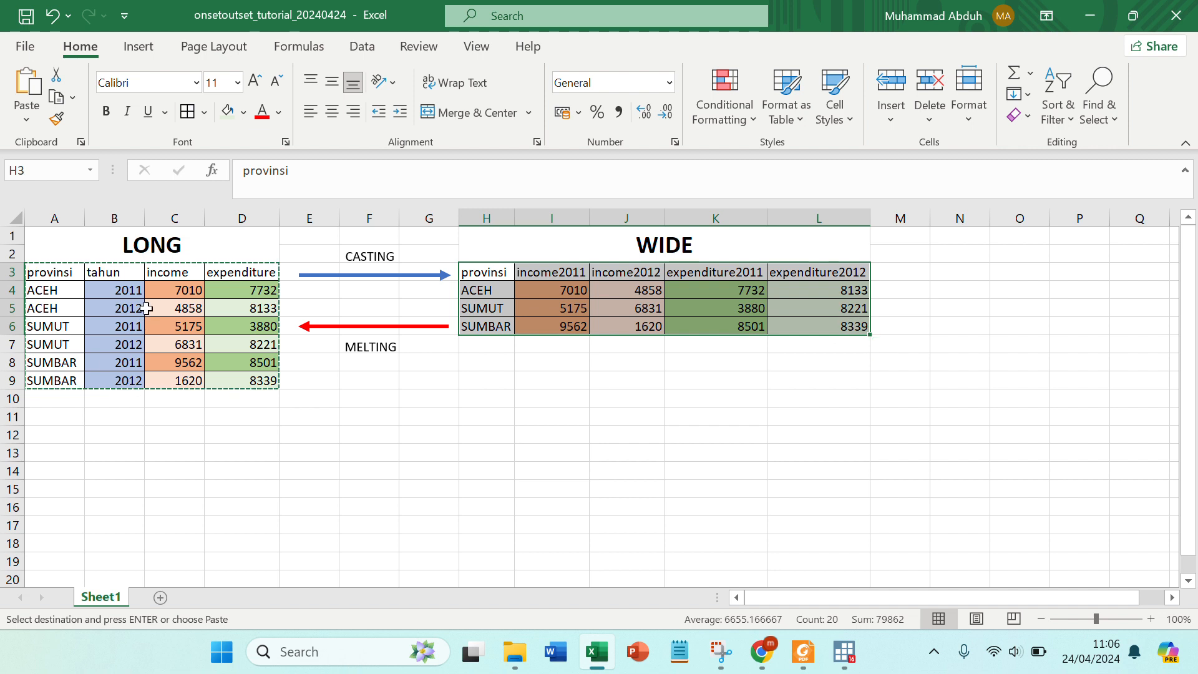
drag(71, 277, 256, 384)
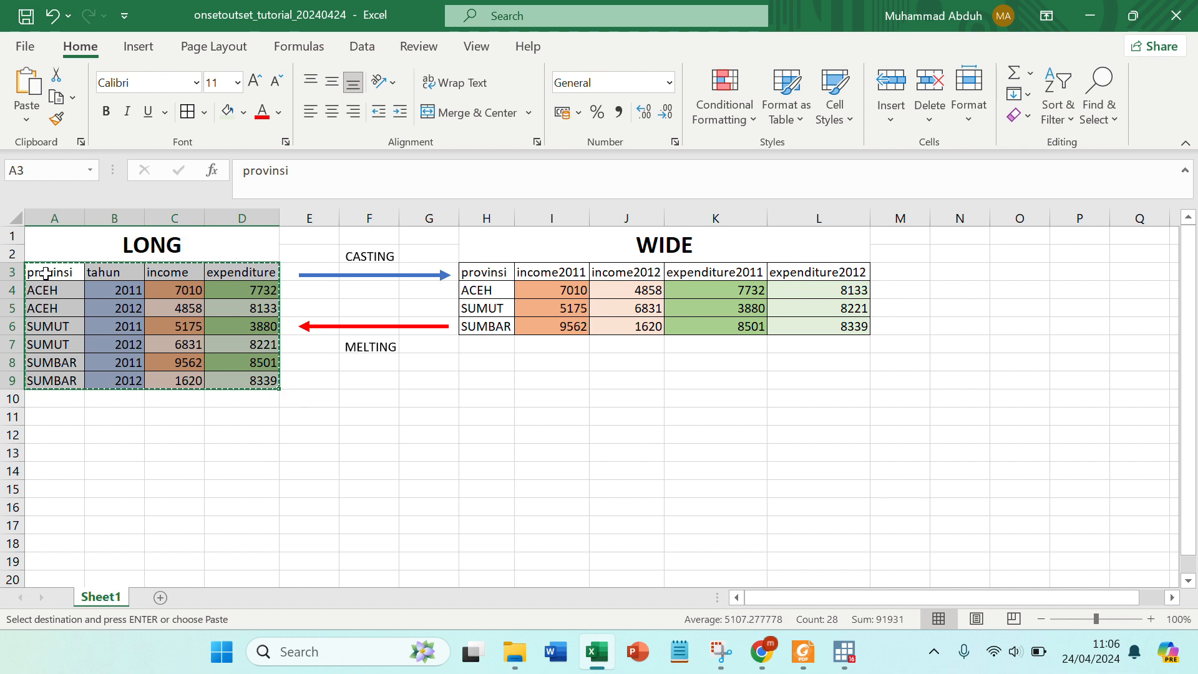
Step: Examine the LONG table's provinsi, tahun, income and expenditure columns and its province-year rows
drag(46, 273, 53, 382)
drag(106, 273, 109, 374)
drag(177, 275, 176, 382)
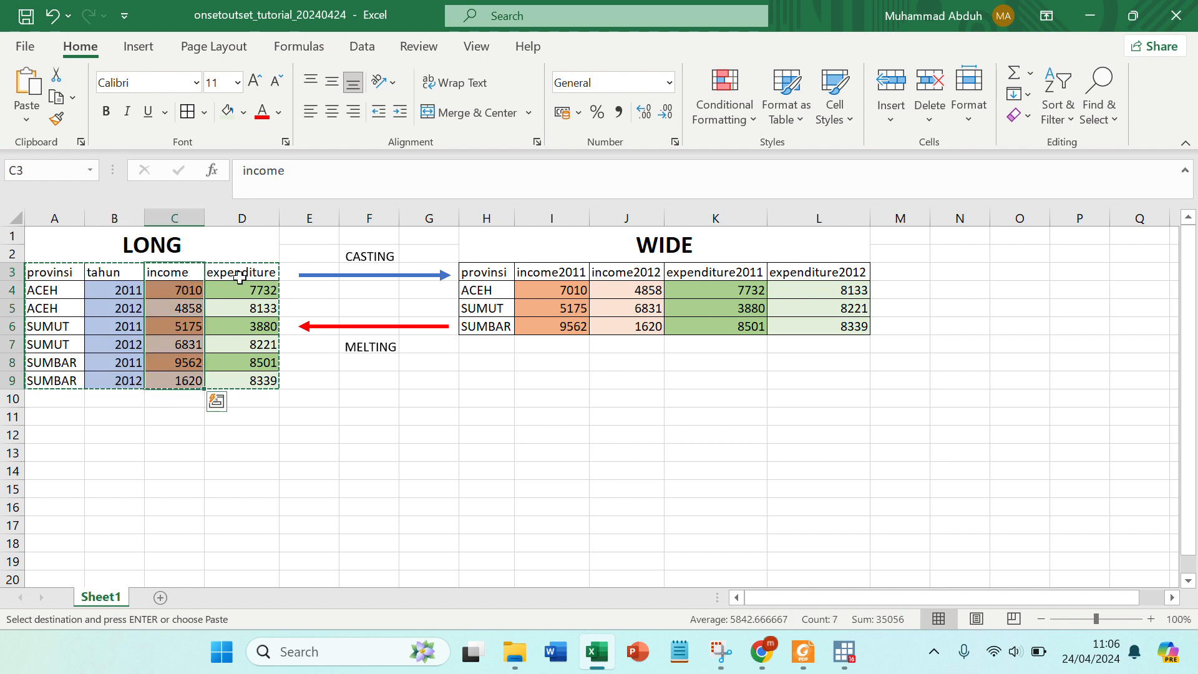
drag(240, 278, 249, 382)
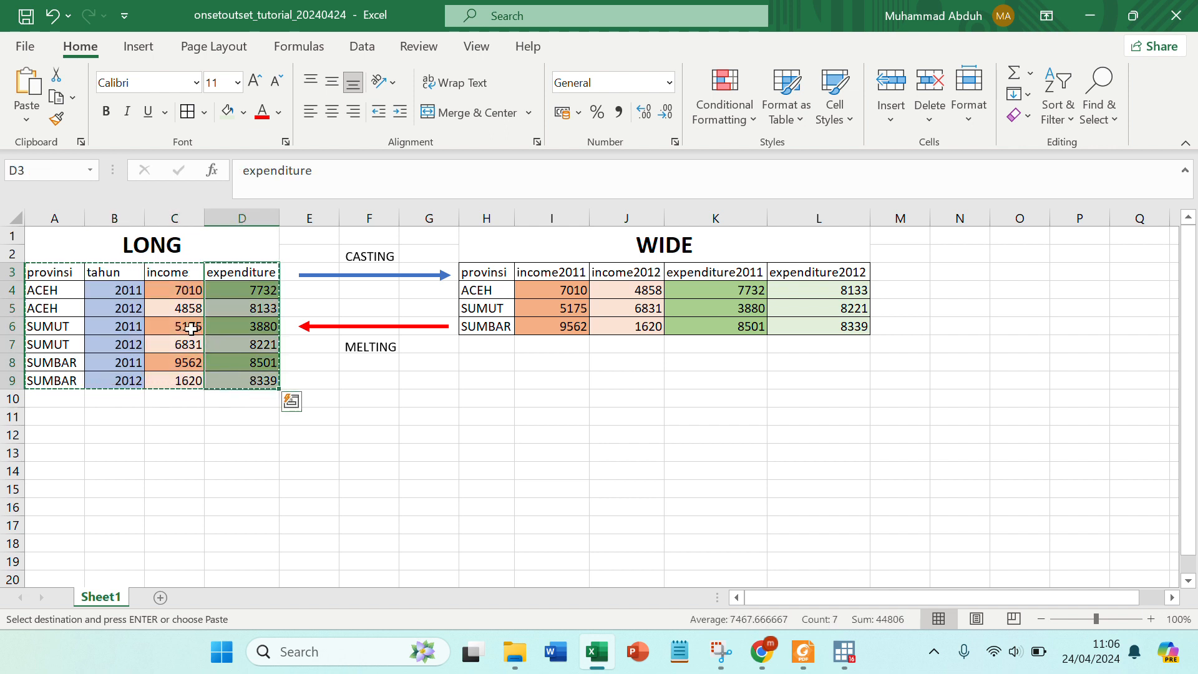
drag(67, 280, 59, 382)
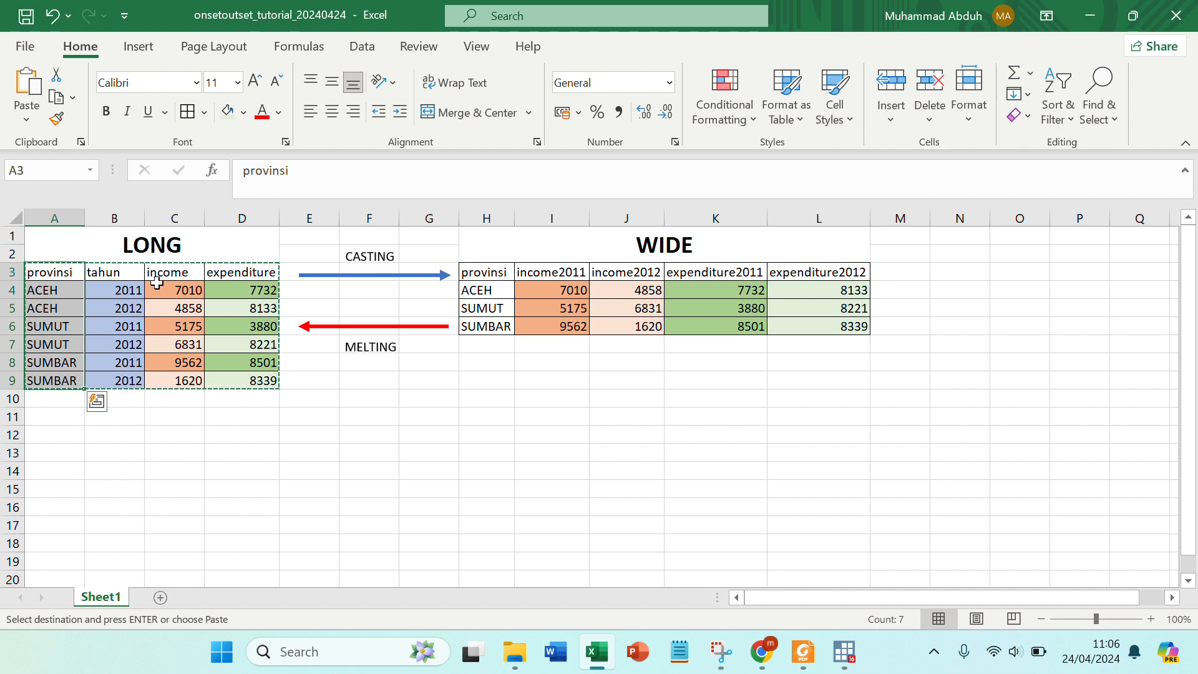
drag(162, 287, 238, 382)
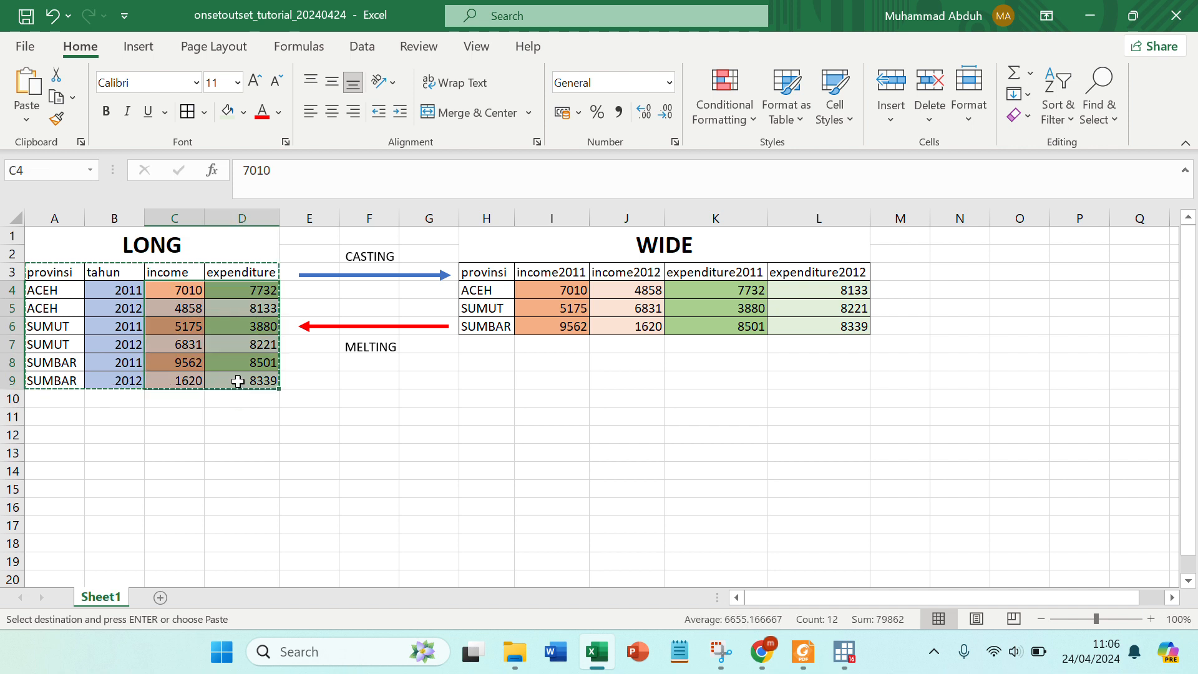
drag(65, 290, 119, 329)
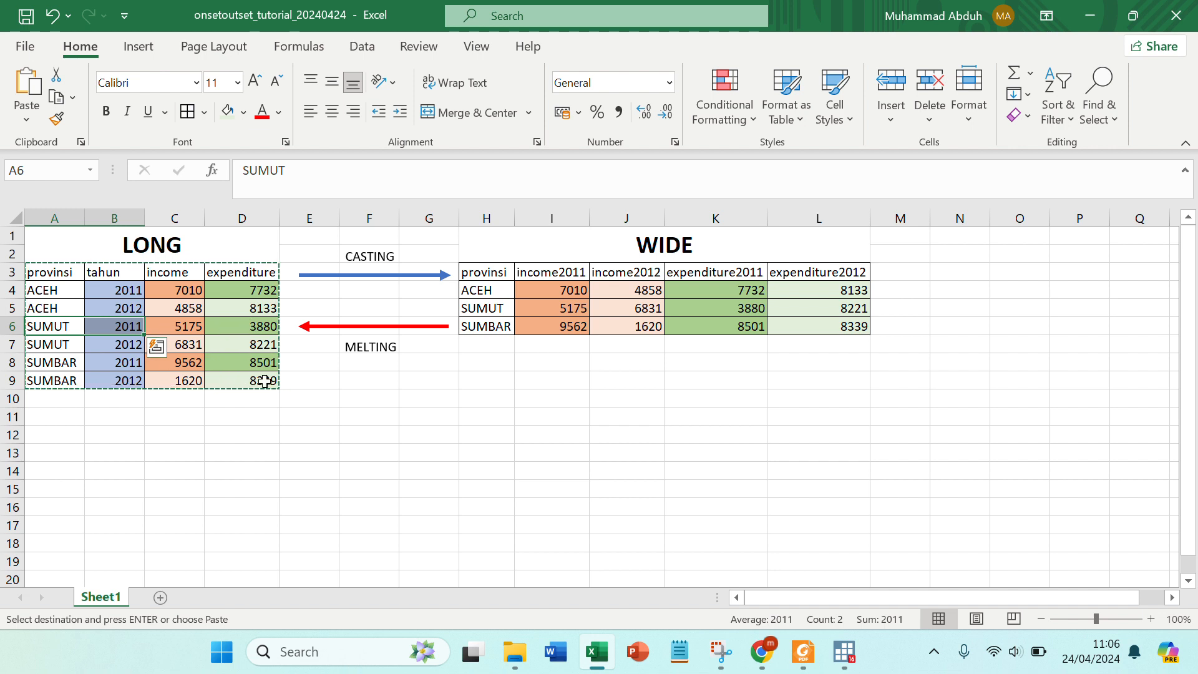
drag(265, 382, 38, 269)
click(432, 487)
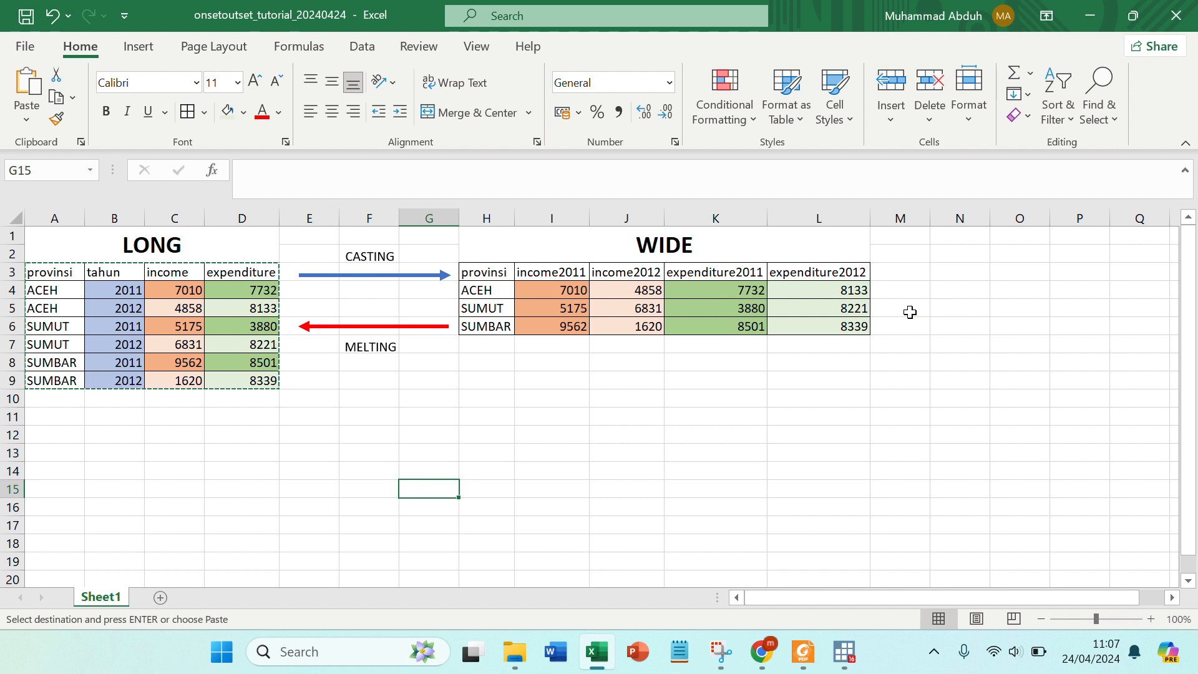
Step: Examine how the WIDE table's province rows and year-suffixed income columns correspond to the LONG table's income and tahun entries
drag(473, 290, 474, 326)
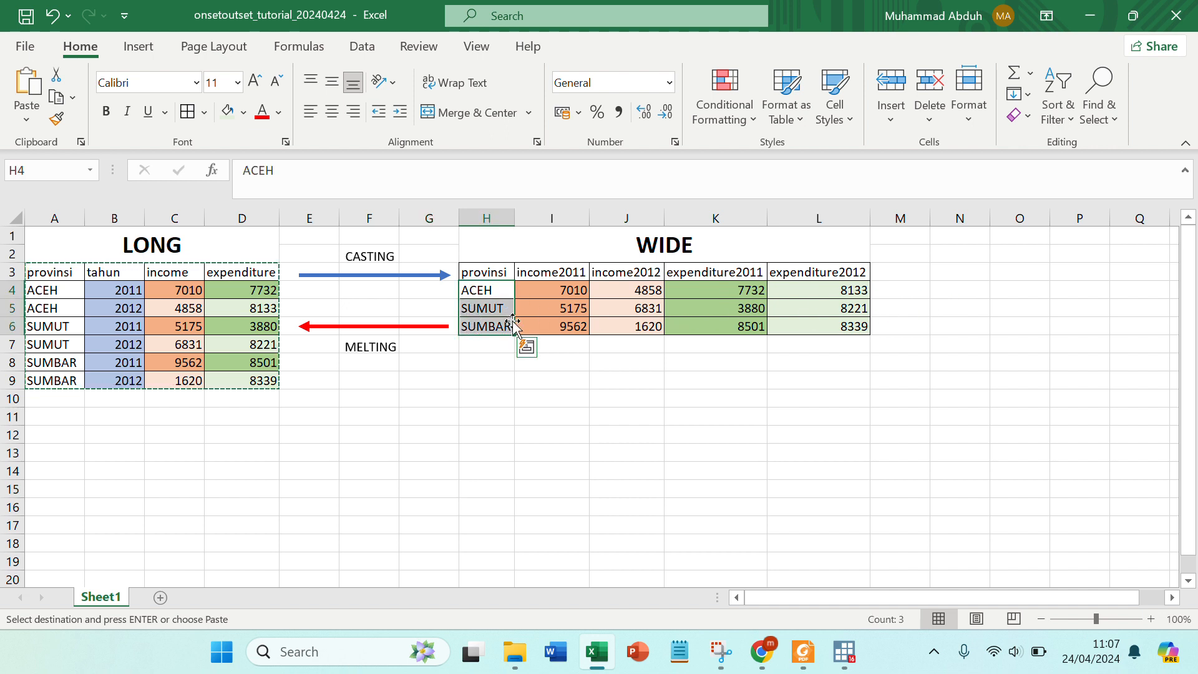
click(539, 273)
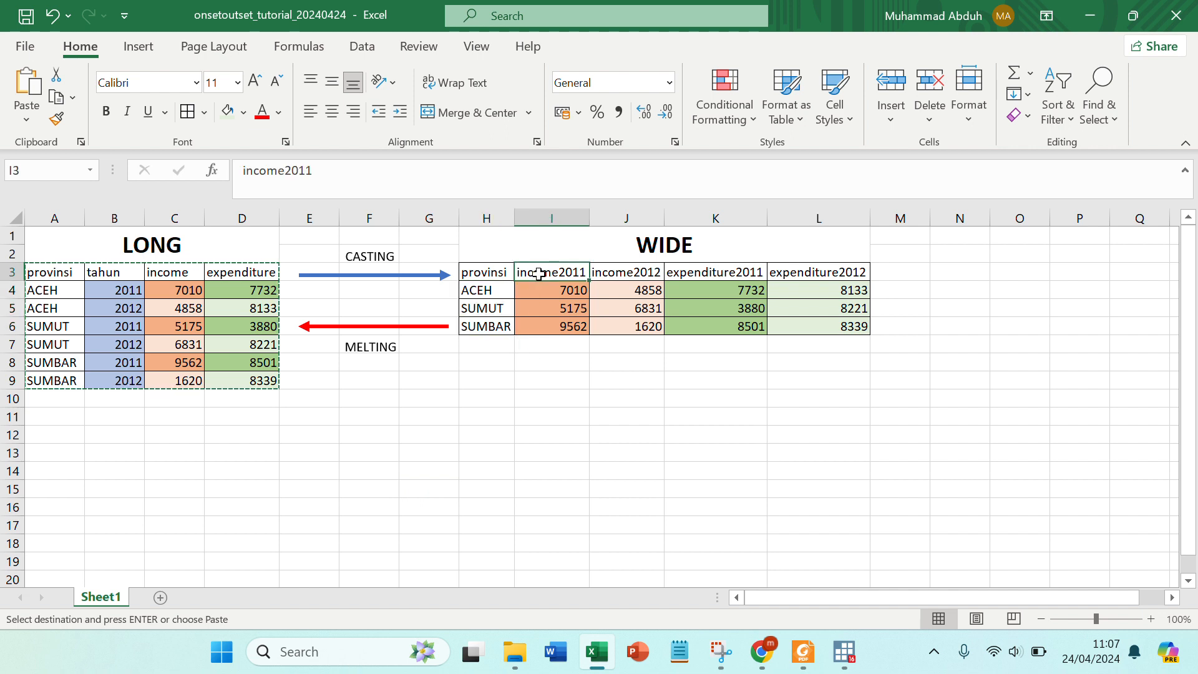
click(174, 272)
click(185, 289)
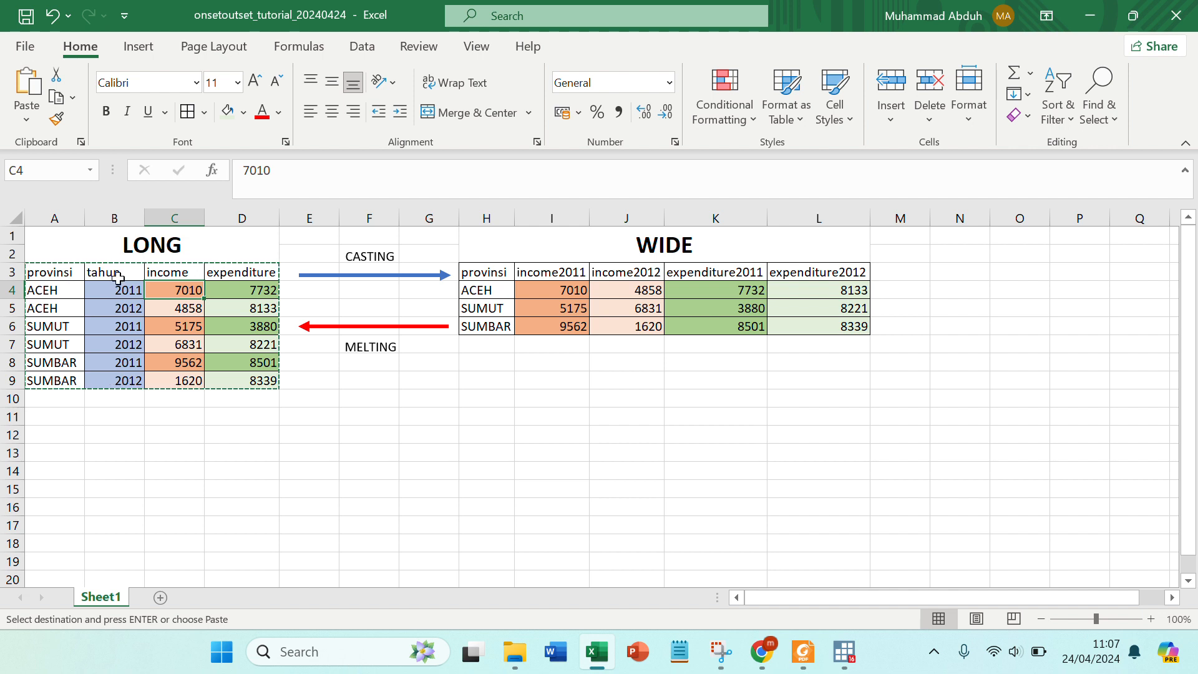
click(576, 269)
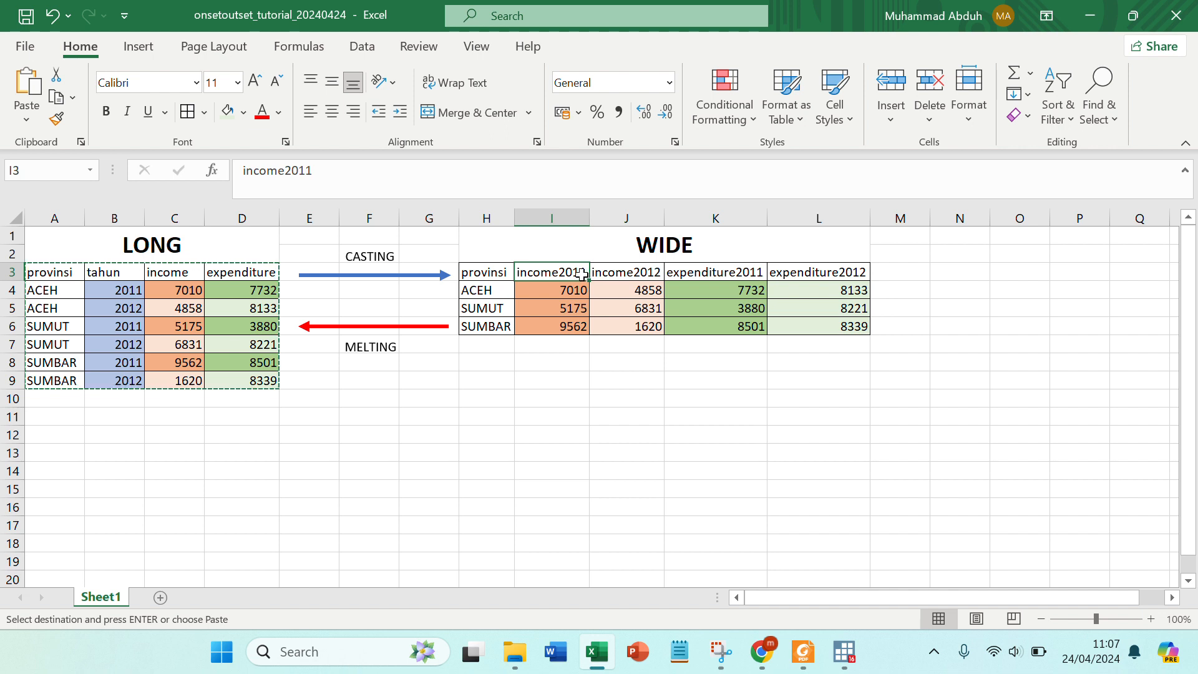
click(619, 273)
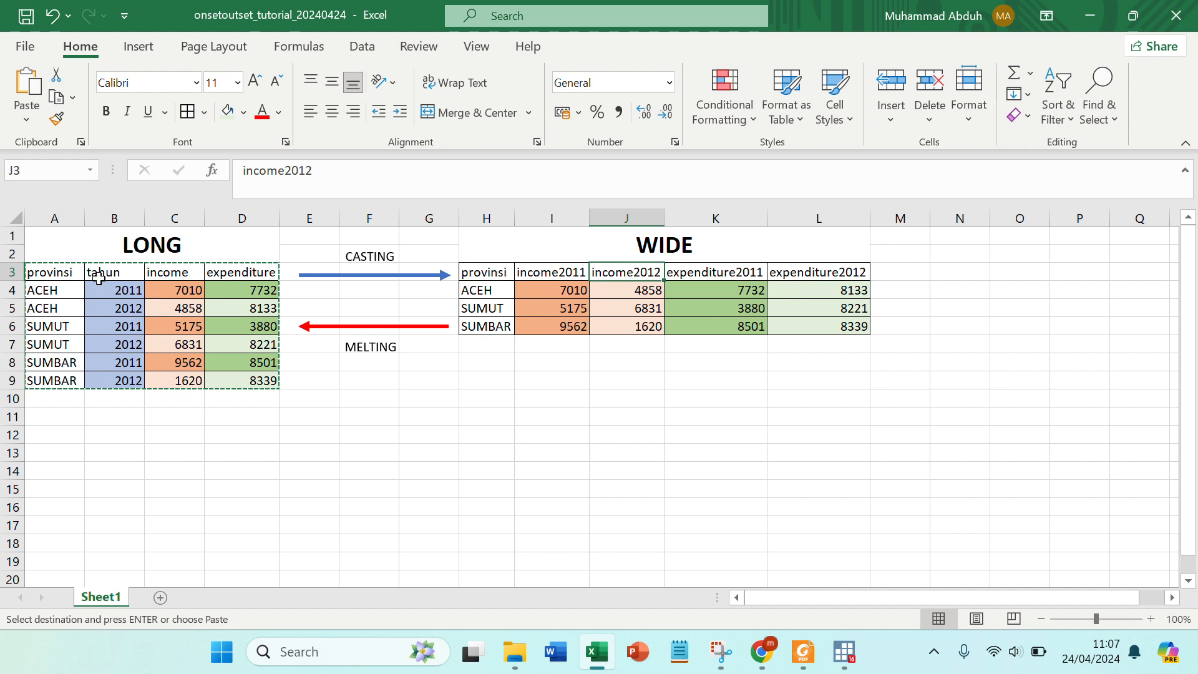
drag(58, 238, 852, 380)
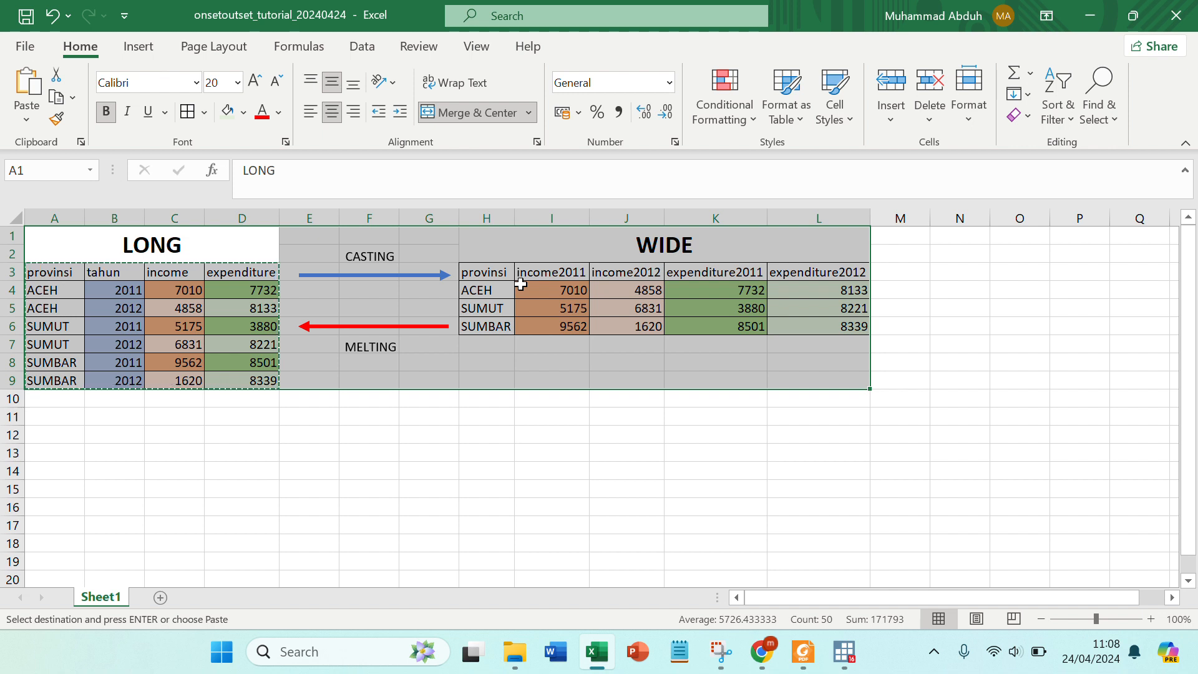
click(107, 291)
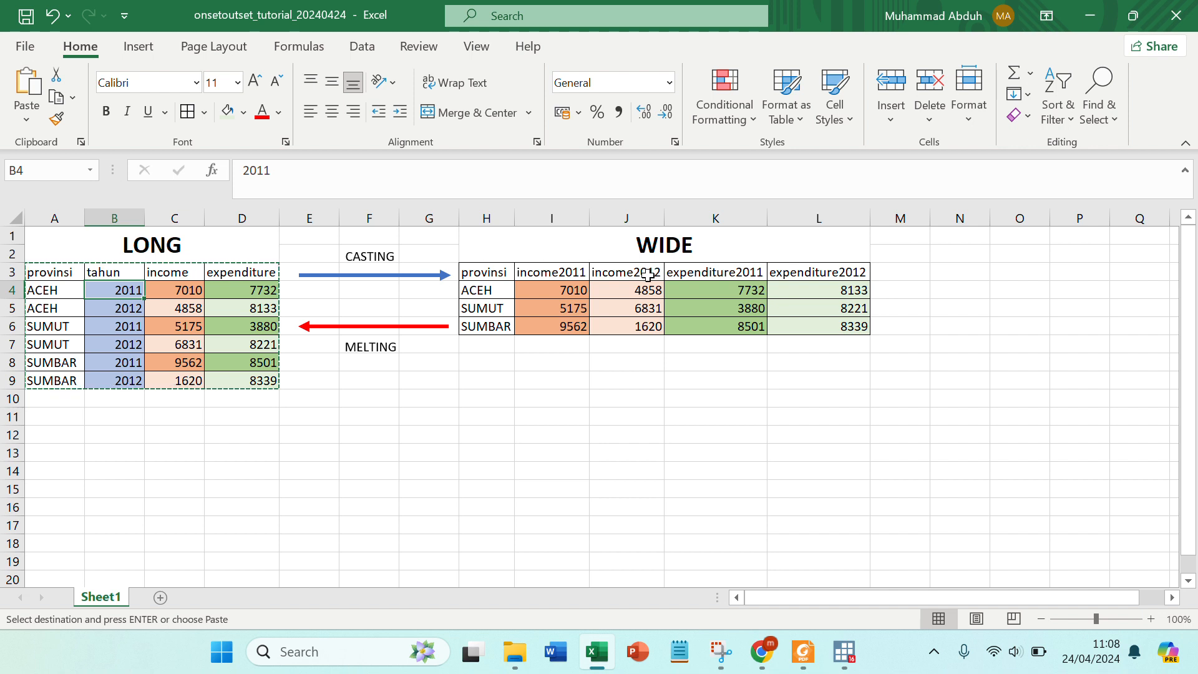
Step: Switch to Stata, inspect the long-format dataset in the Data Editor using the ed command, and close the editor
mouse_move(845, 663)
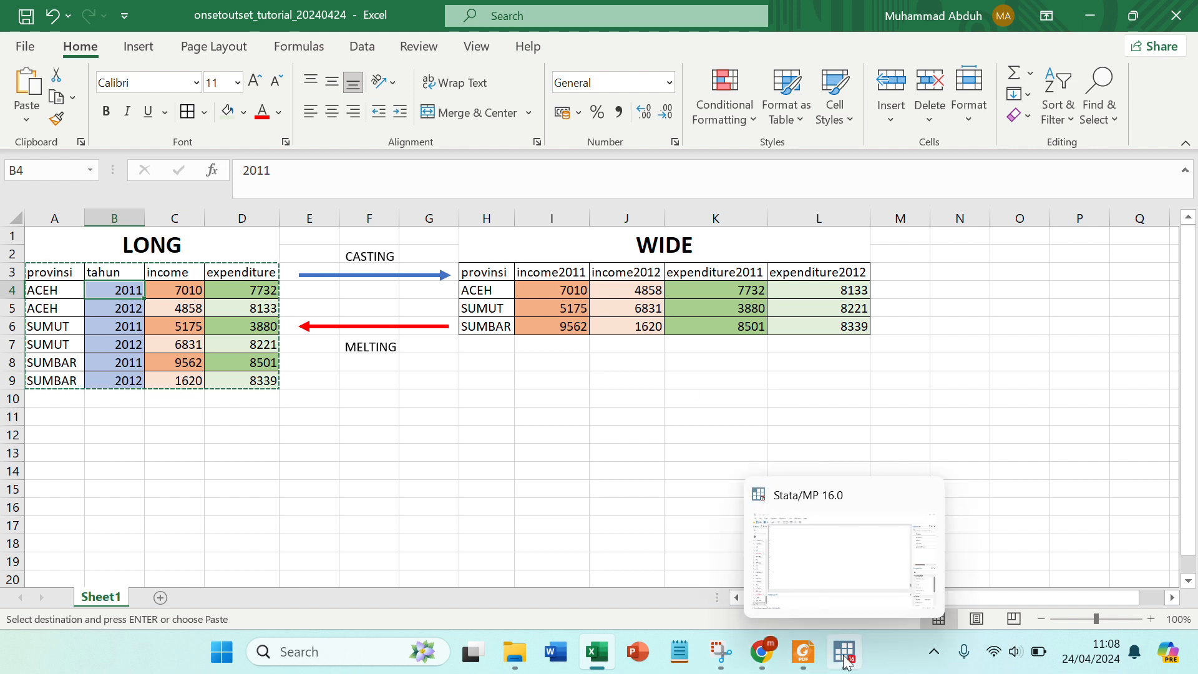
click(840, 573)
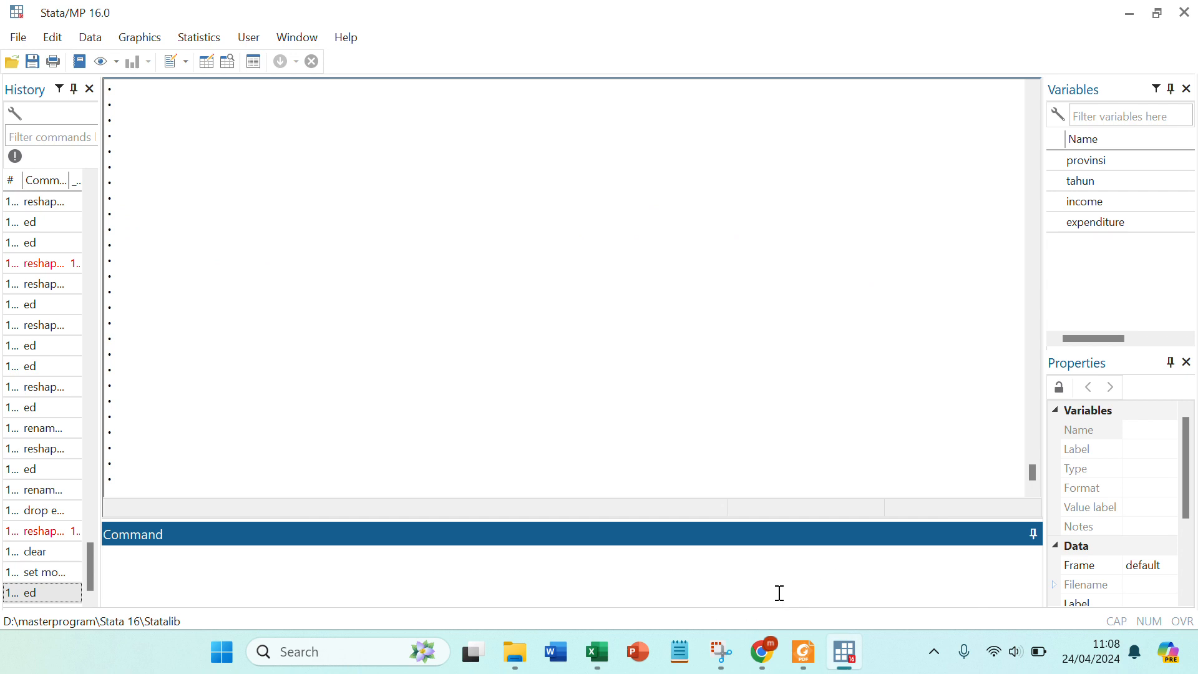
text(ed)
key(Return)
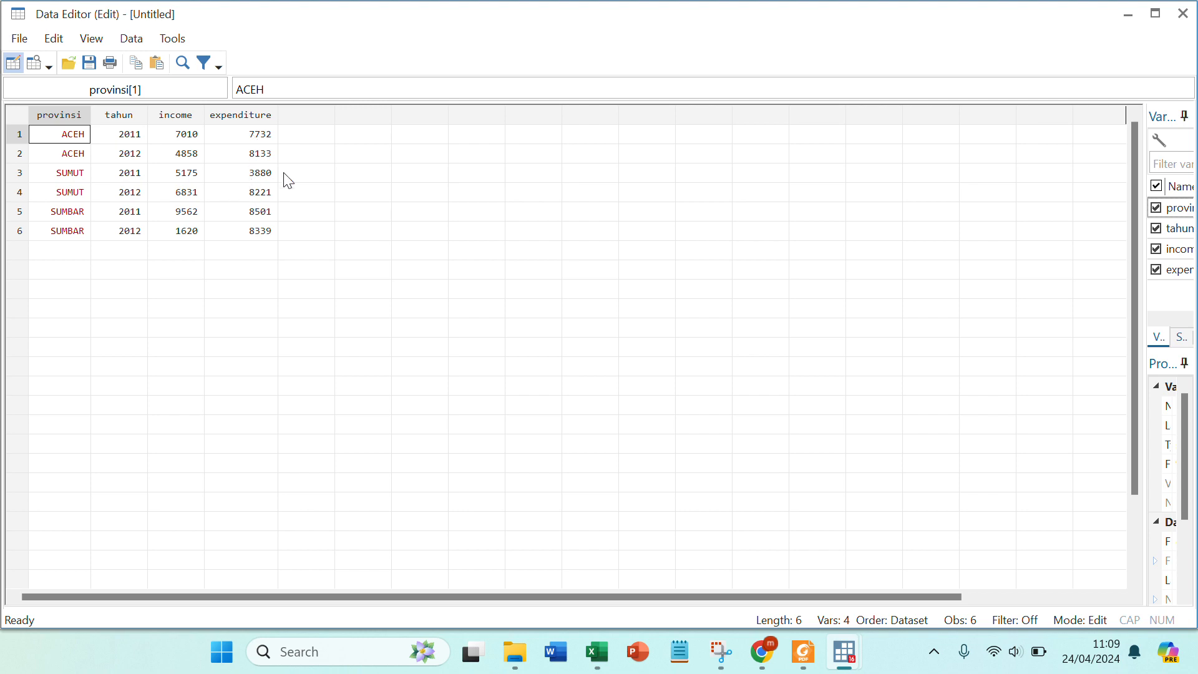
click(1184, 13)
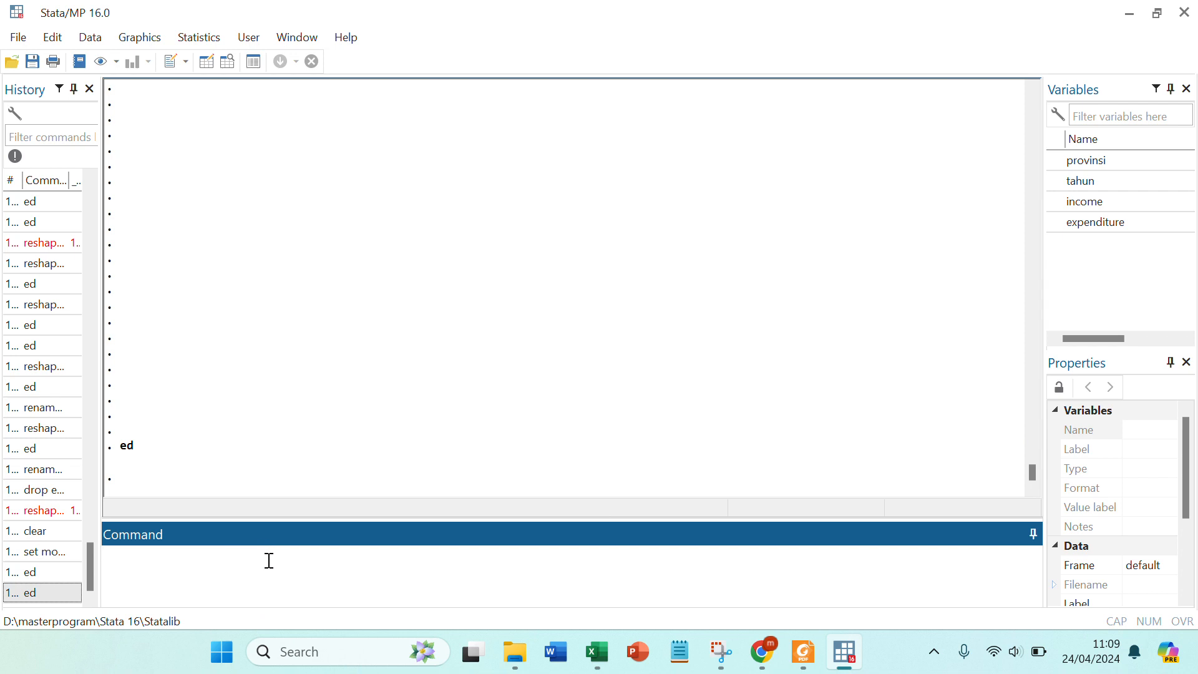
Step: Begin a reshape wide command listing the variables income and expenditure, followed by a comma for the options
text(reshape wide)
click(1055, 206)
click(1055, 223)
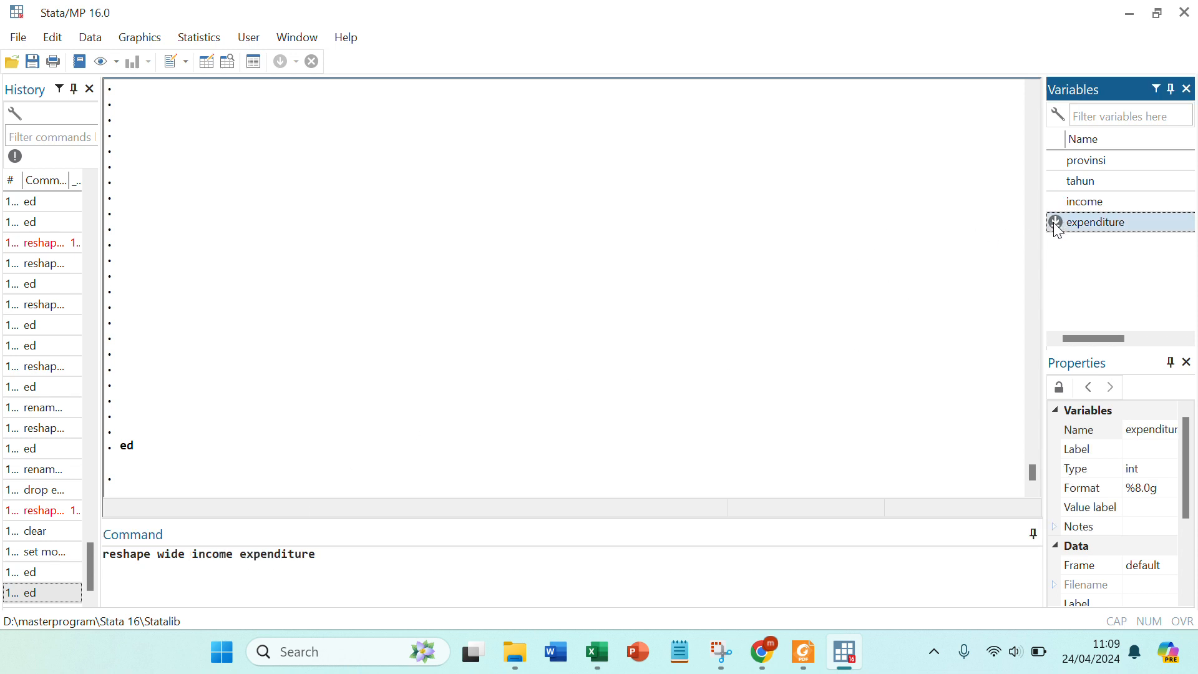
click(506, 578)
text(,)
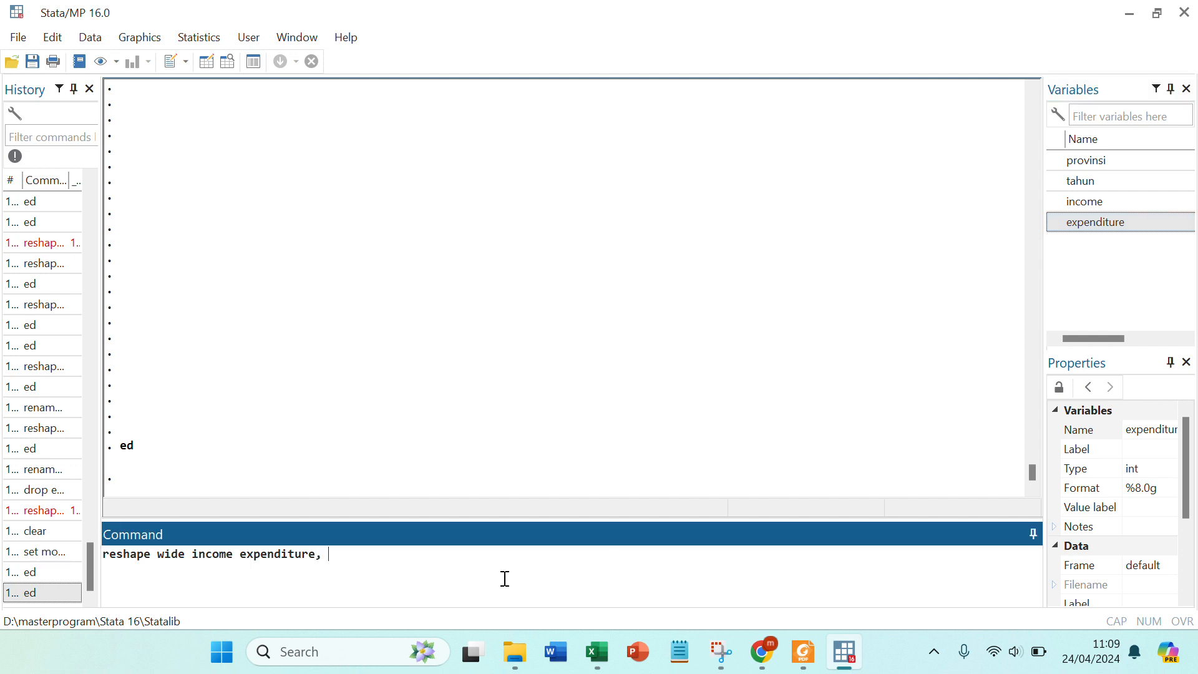
Step: Complete the reshape command with the options i(provinsi) and j(tahun), and run it
text( i)
text( j)
key(Left)
key(Left)
text(()
text() j())
click(345, 554)
drag(330, 555, 400, 556)
click(341, 555)
double_click(1055, 161)
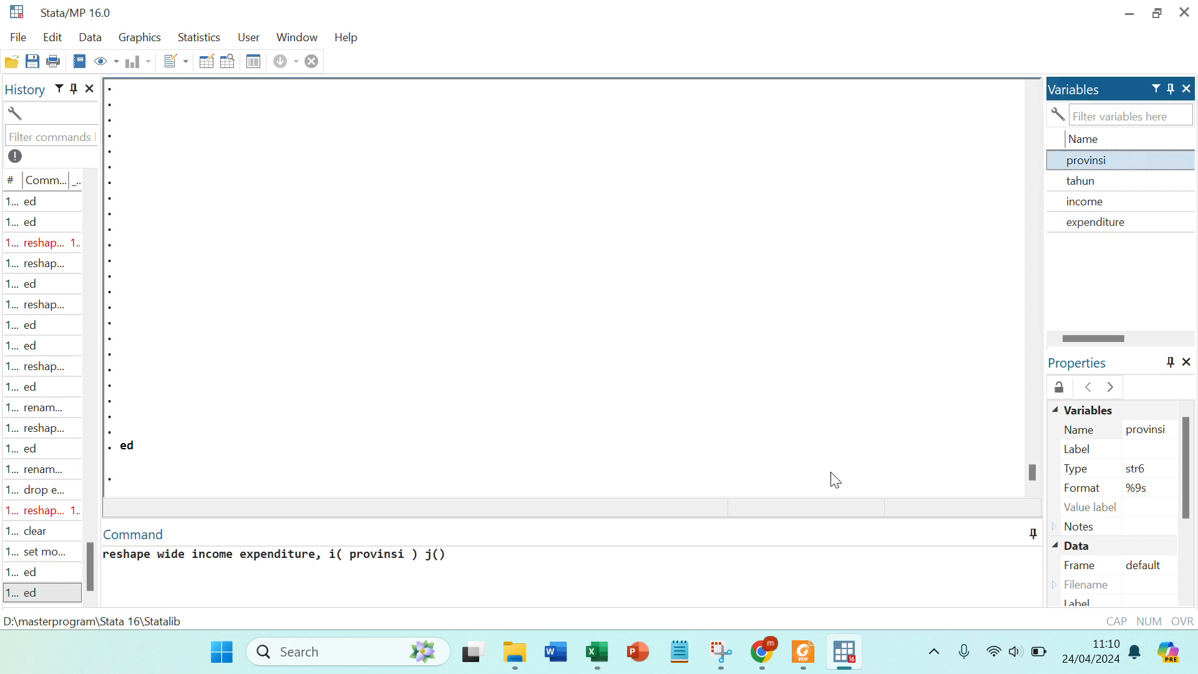
click(440, 554)
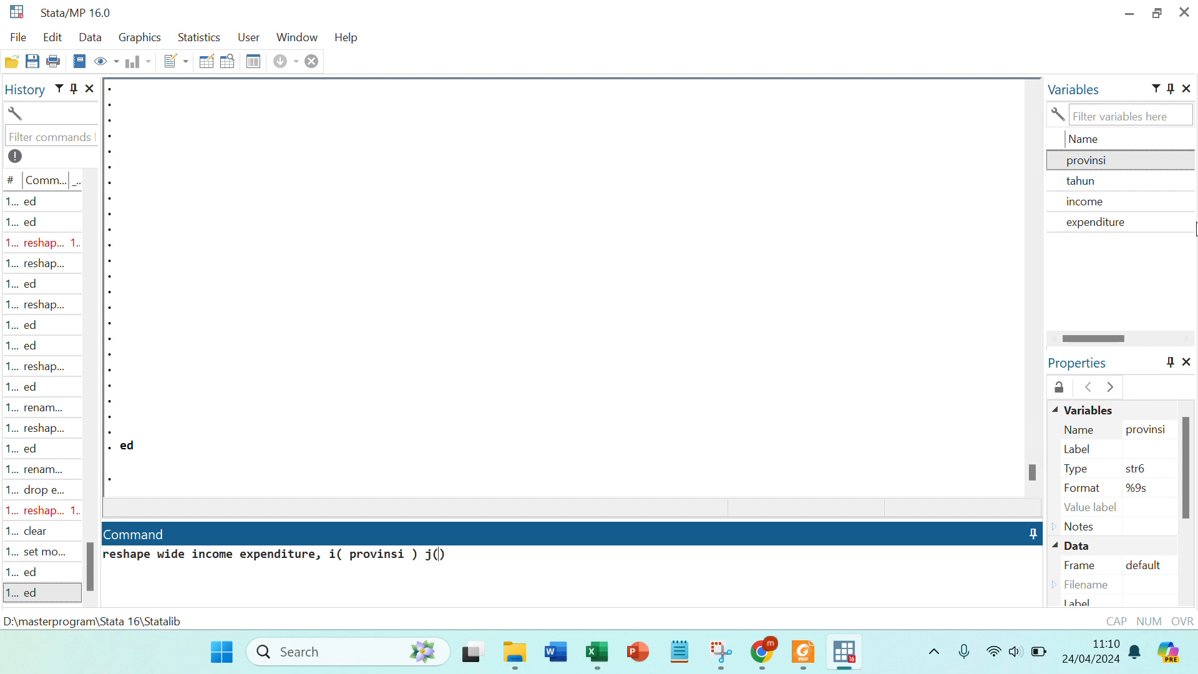
click(1056, 181)
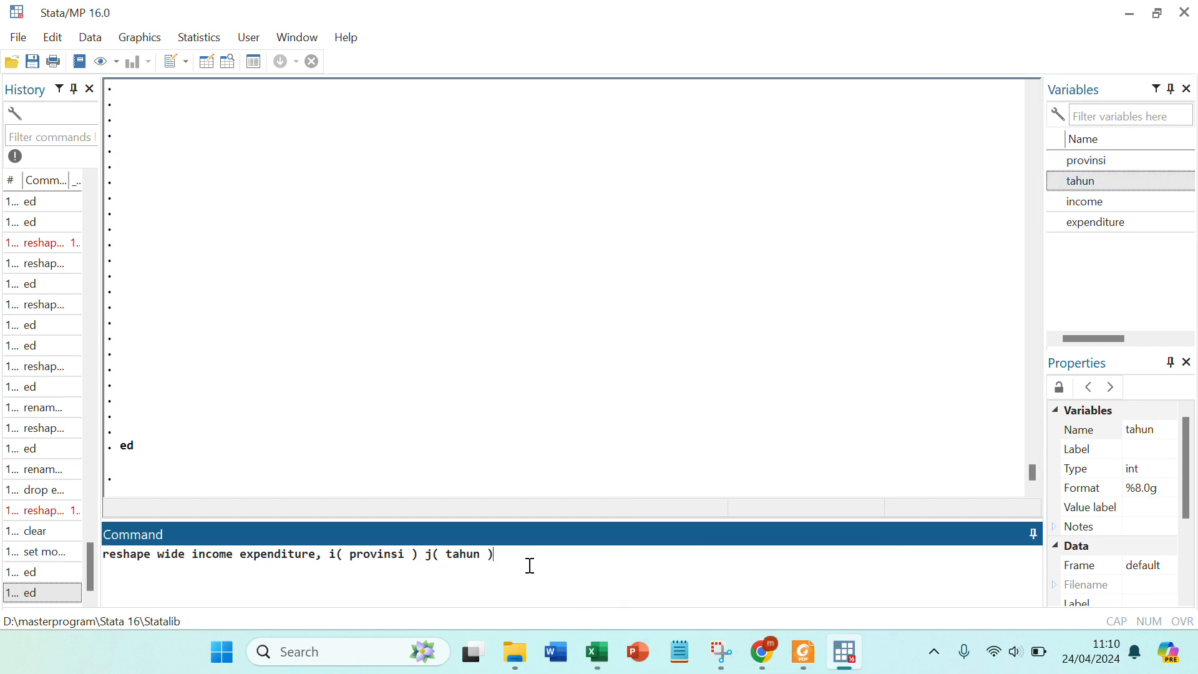
key(Return)
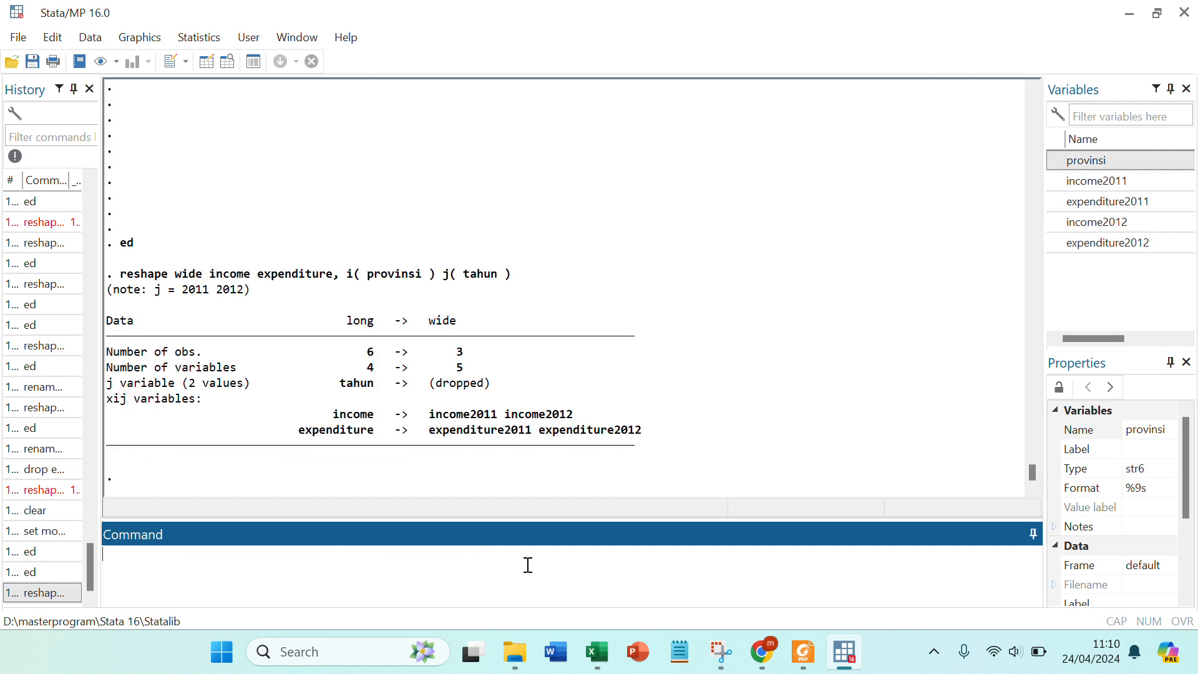
Step: Inspect the reshaped wide dataset in the Data Editor using the ed command, and close the editor
text(ed)
key(Return)
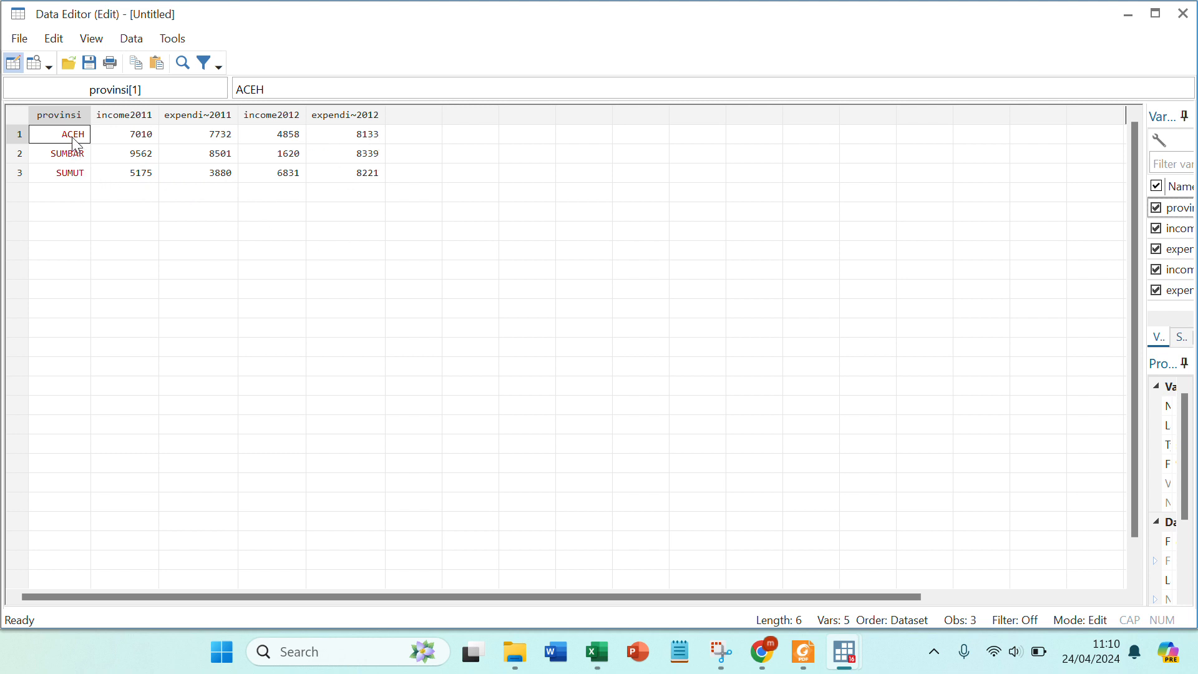
drag(73, 138, 355, 178)
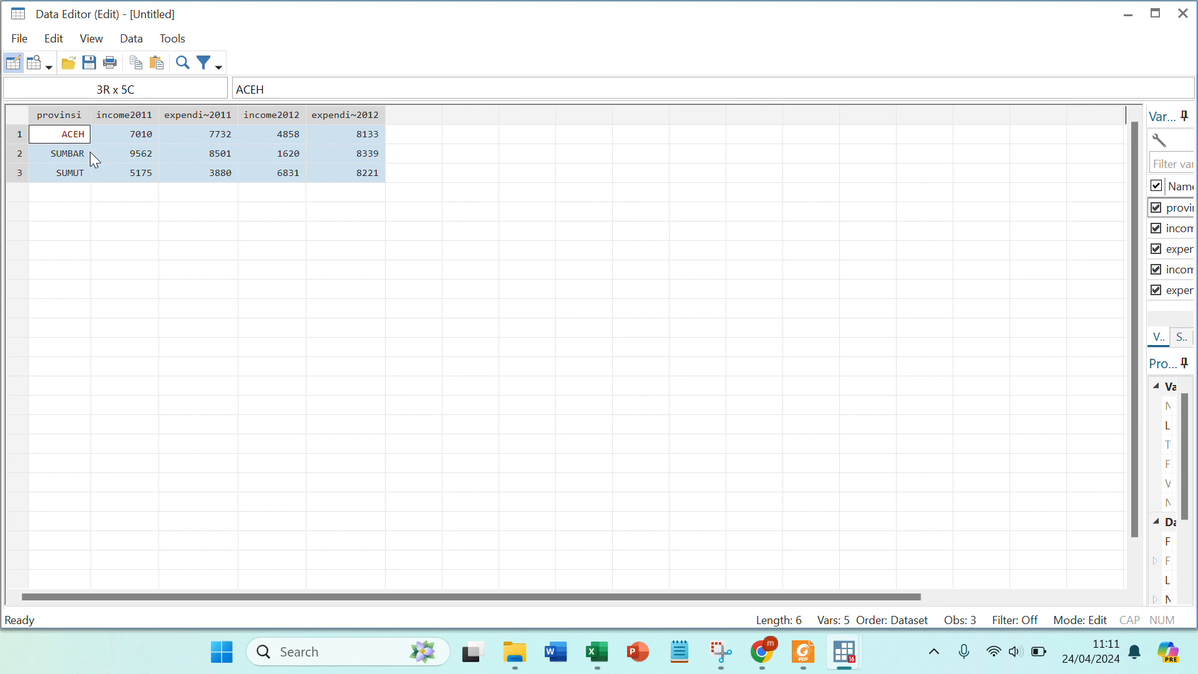
click(1183, 13)
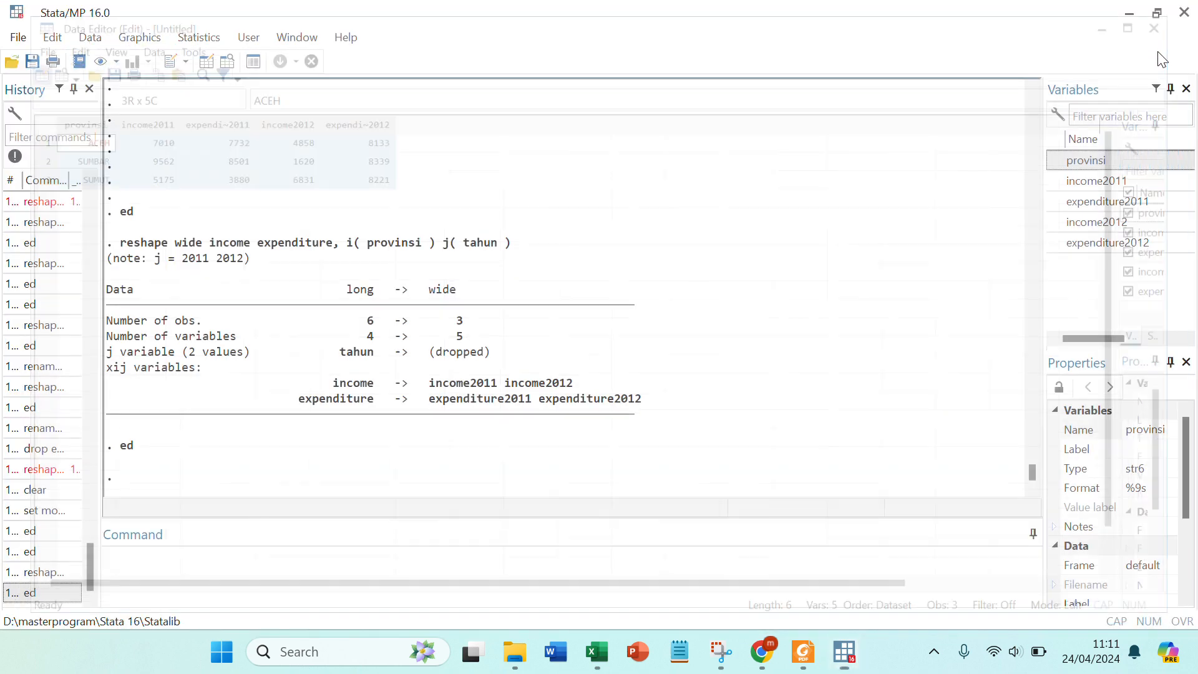
Step: Recall the reshape wide command, change it to reshape long income expenditure, i(provinsi) j(tahun), and run it
text(ed)
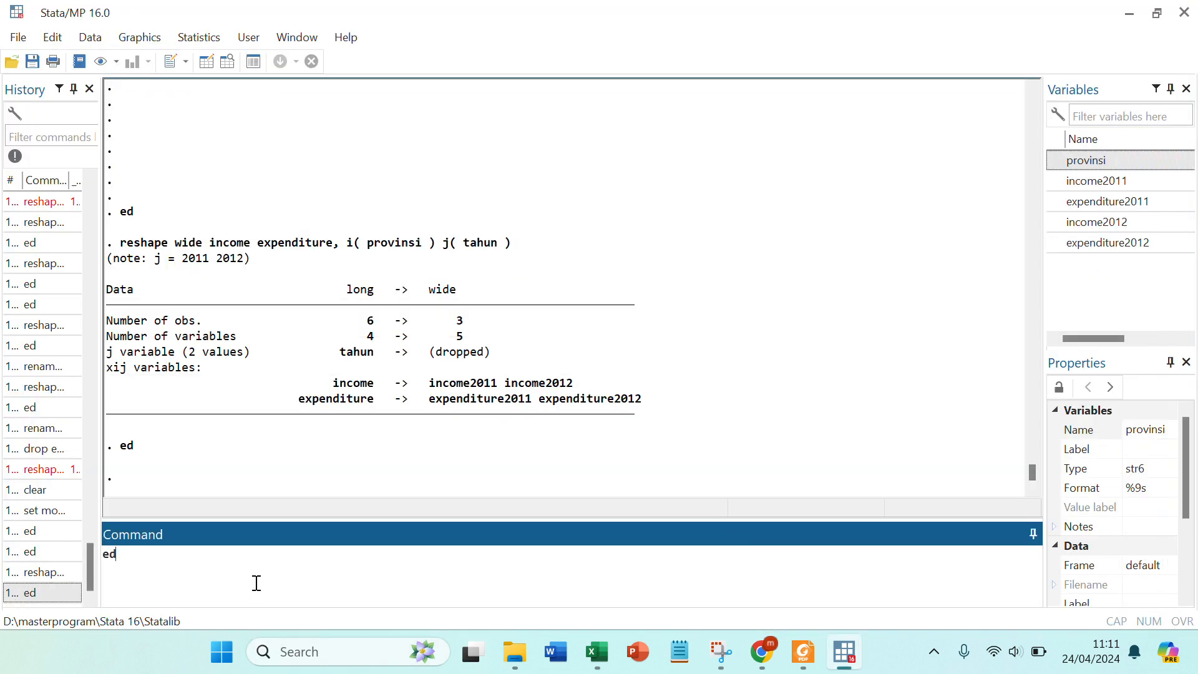
key(Page_Up)
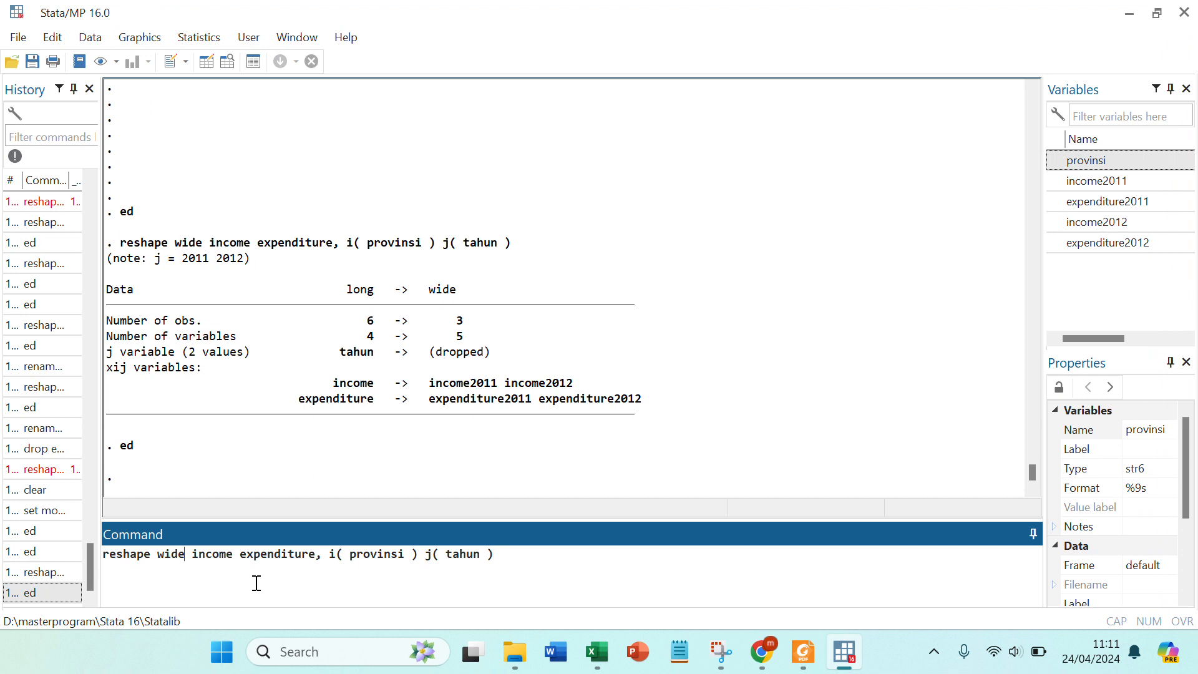
key(BackSpace)
key(BackSpace)
key(BackSpace)
key(BackSpace)
text(lon)
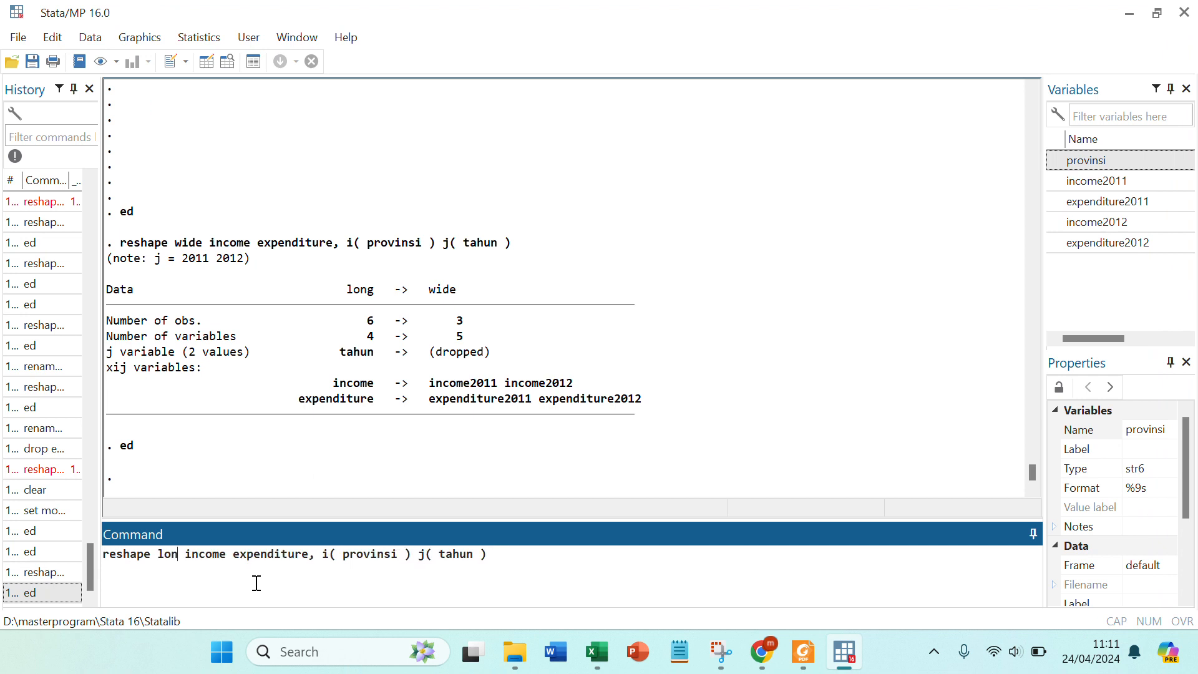
text(g)
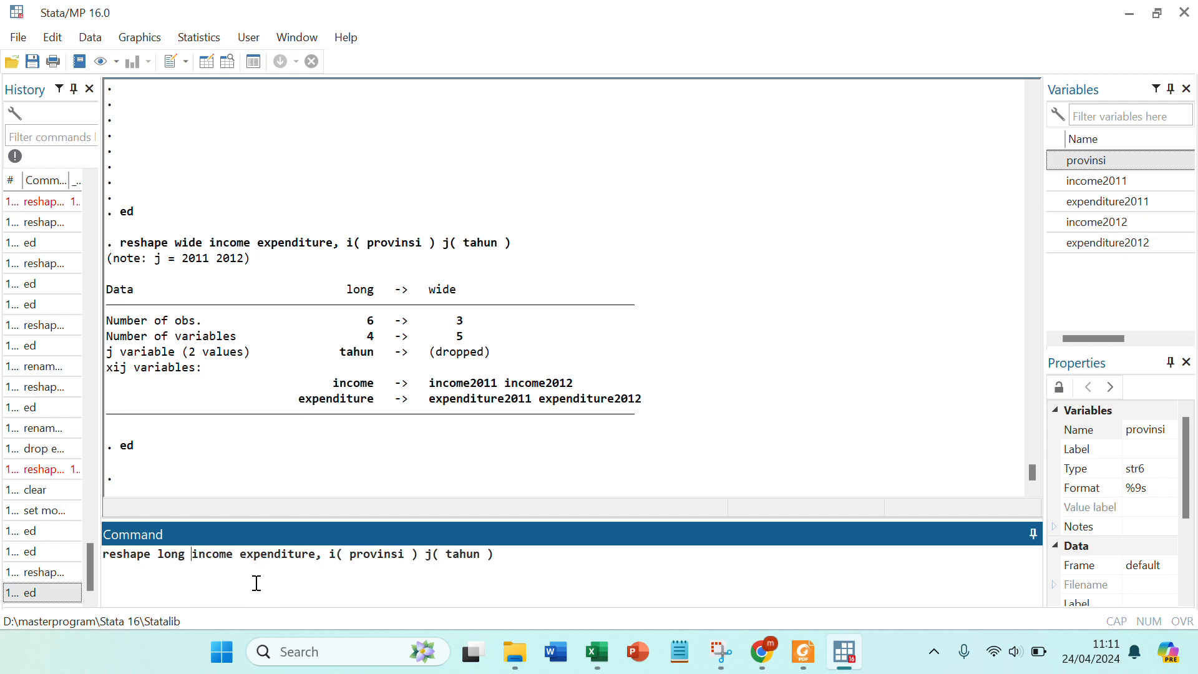
drag(213, 554, 301, 554)
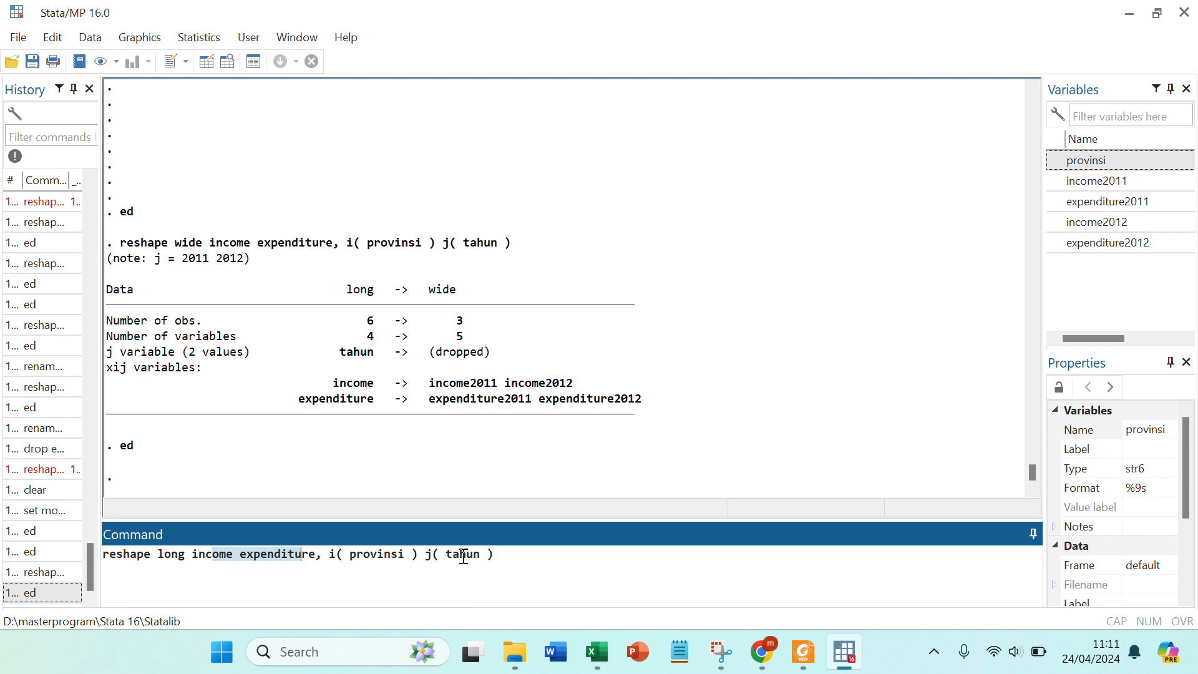
click(508, 559)
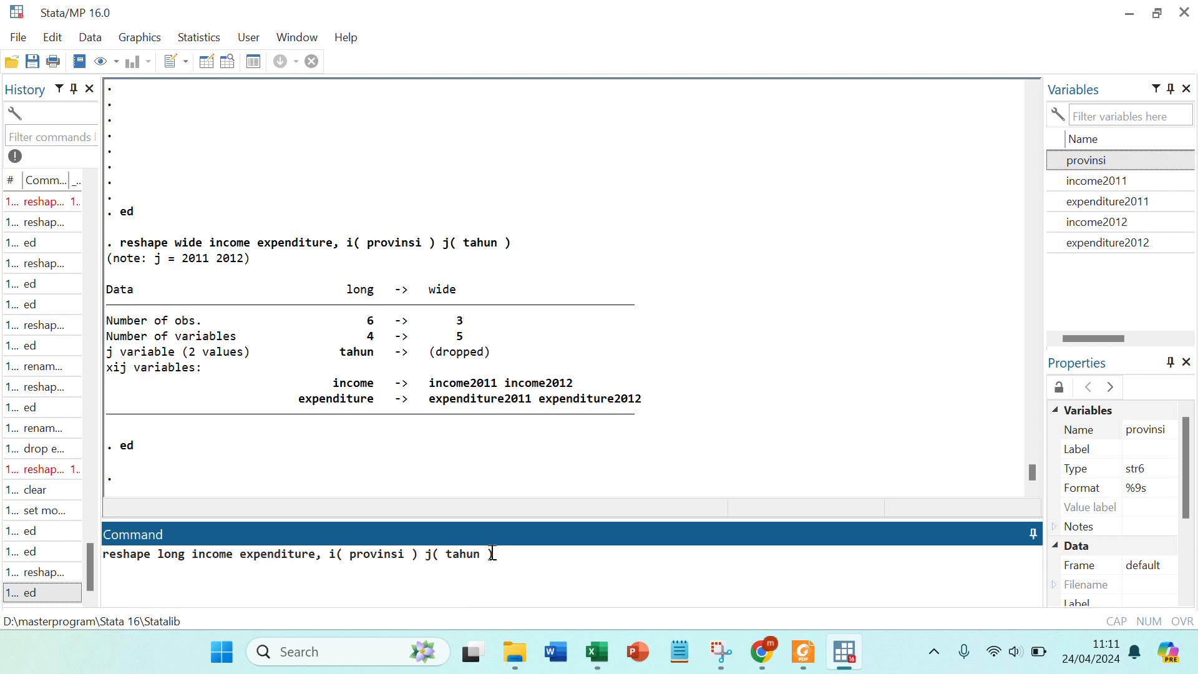
key(Return)
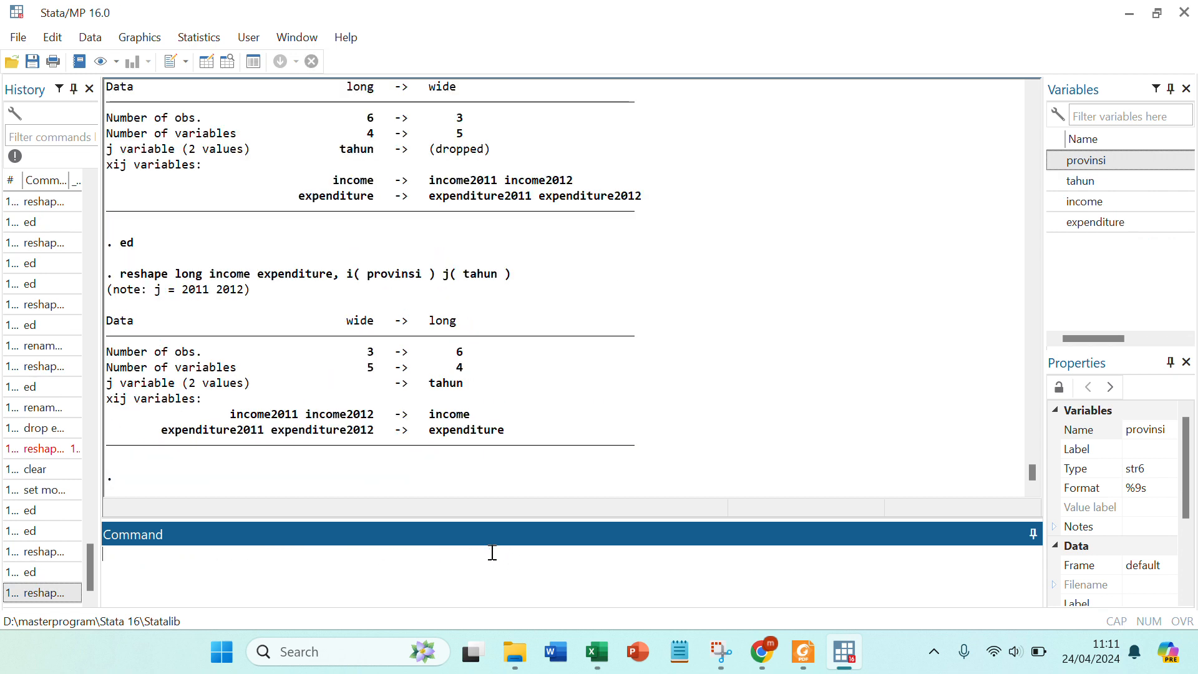
Step: Inspect the long dataset in the Data Editor using the ed command, close it, and review the reshape output
text(ed)
key(Return)
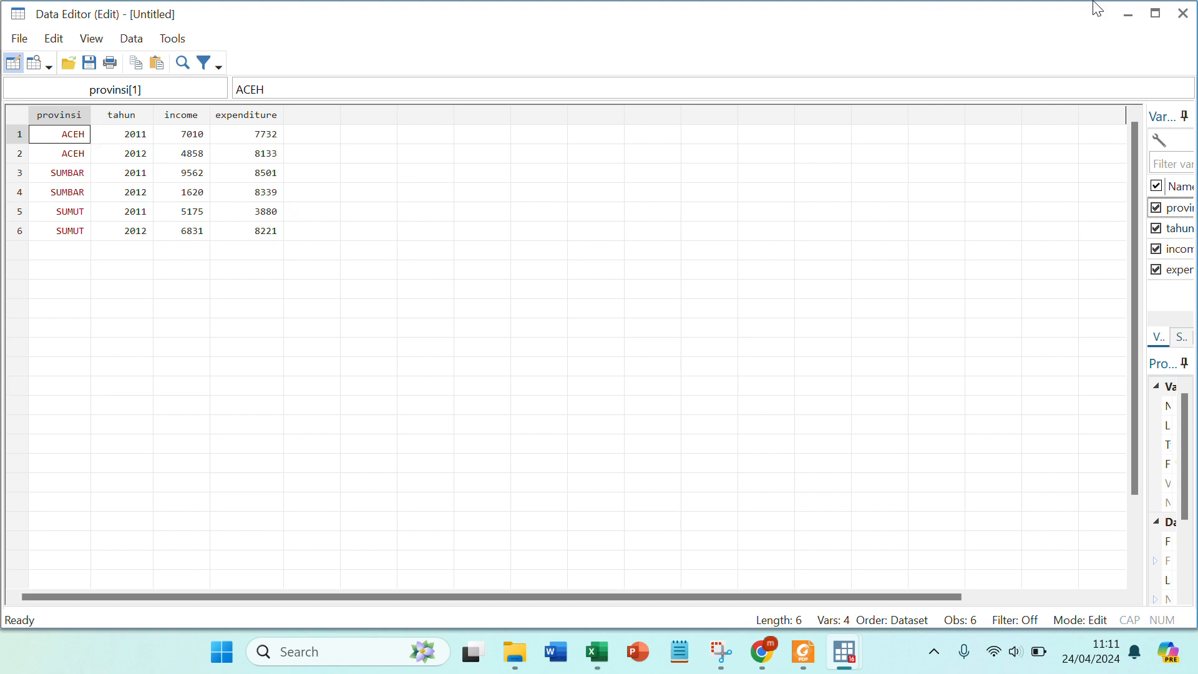
click(1183, 13)
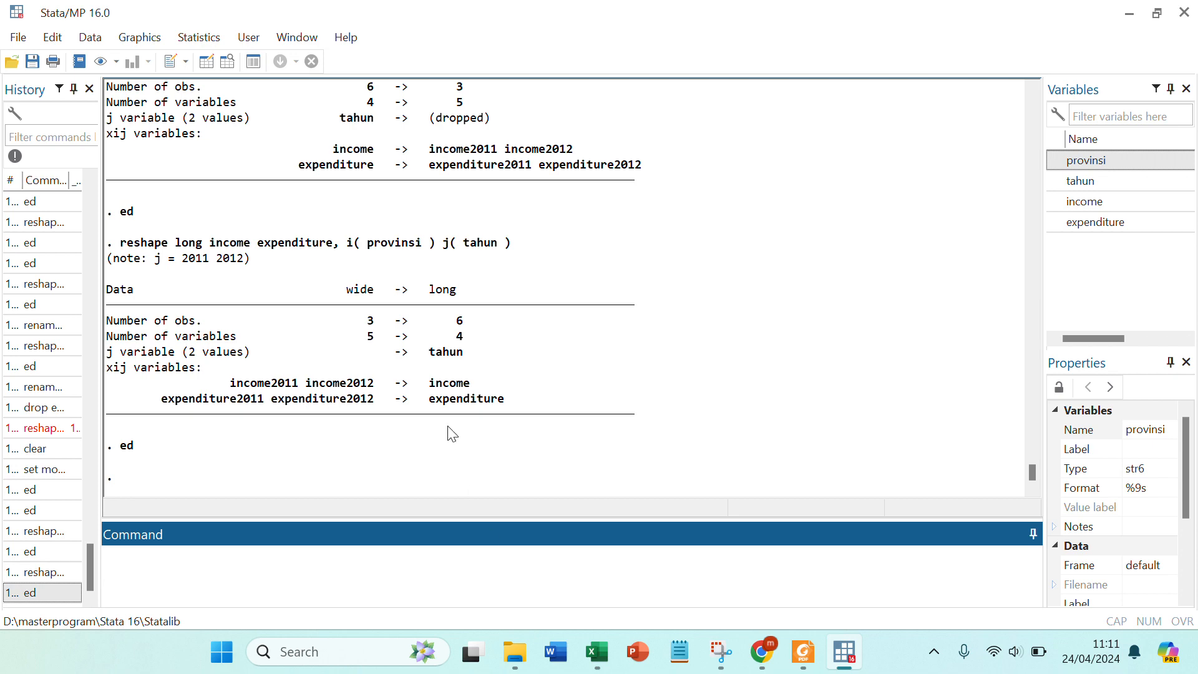
scroll(449, 429, up, 8)
scroll(451, 426, down, 4)
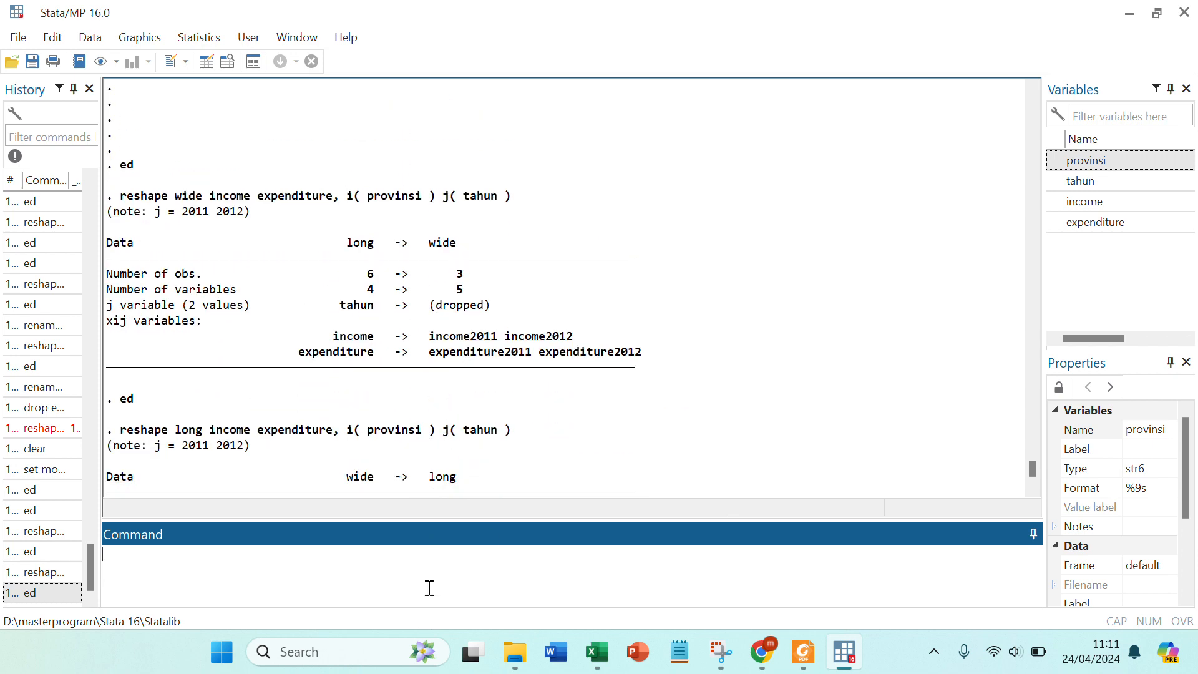
Step: Reopen the Data Editor with the ed command, examine the tahun and provinsi values across all six rows, and close it
text(ed)
key(Return)
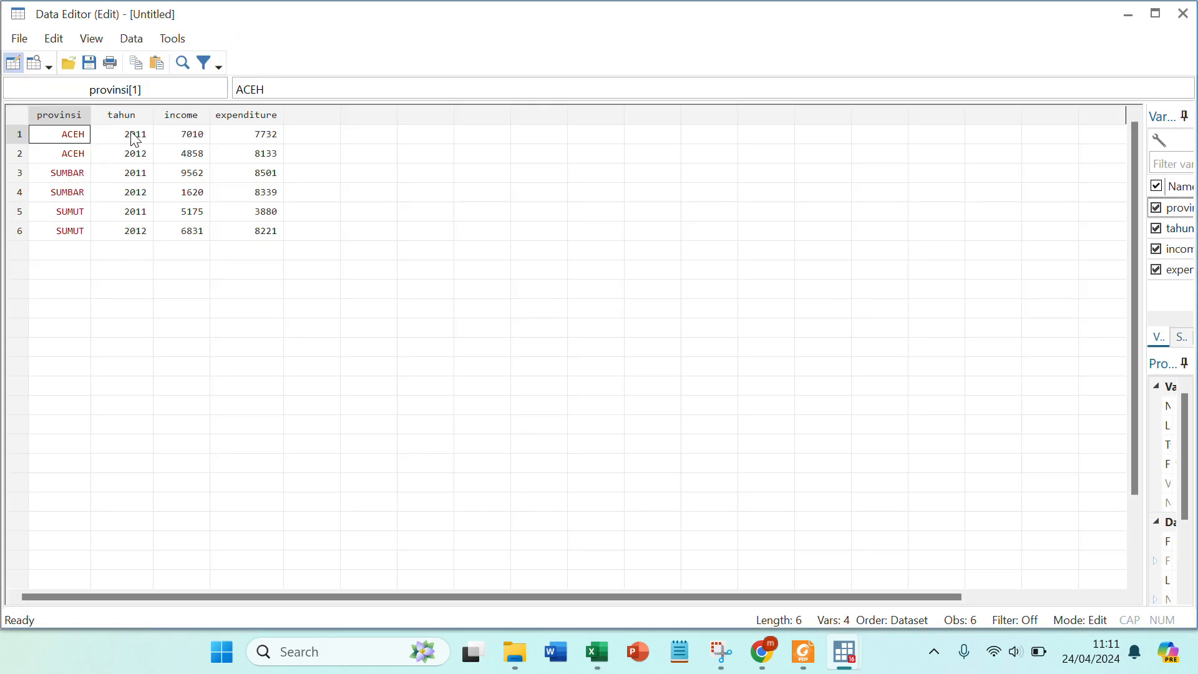
click(134, 134)
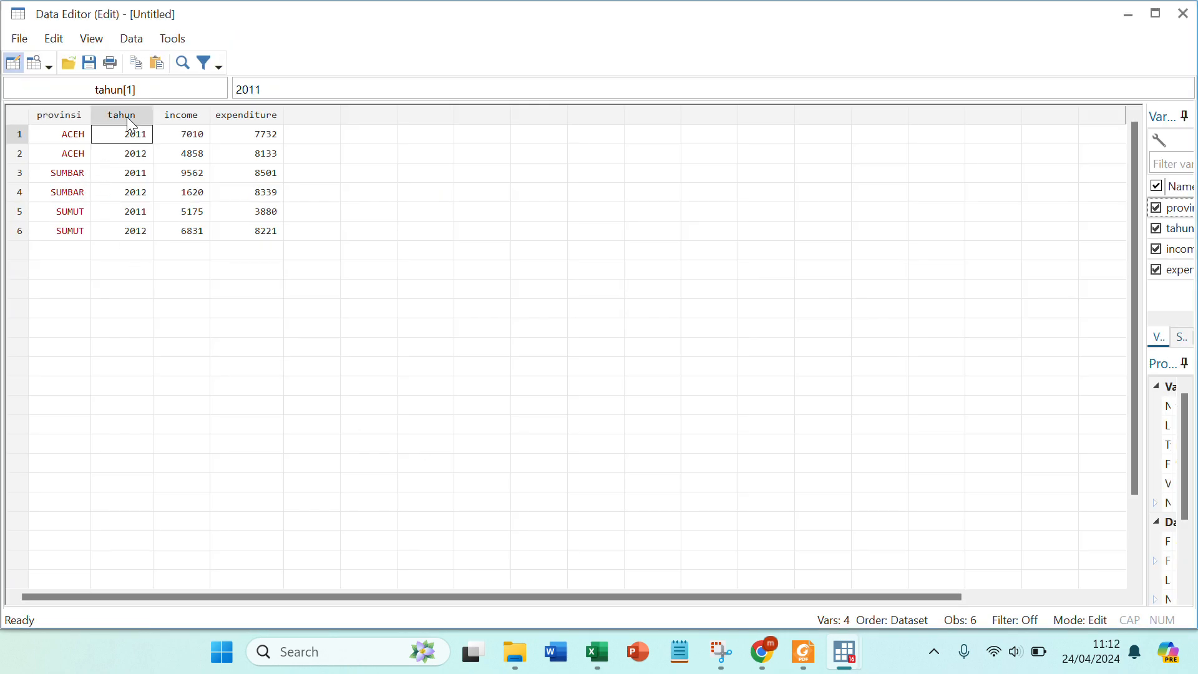
drag(133, 140, 133, 230)
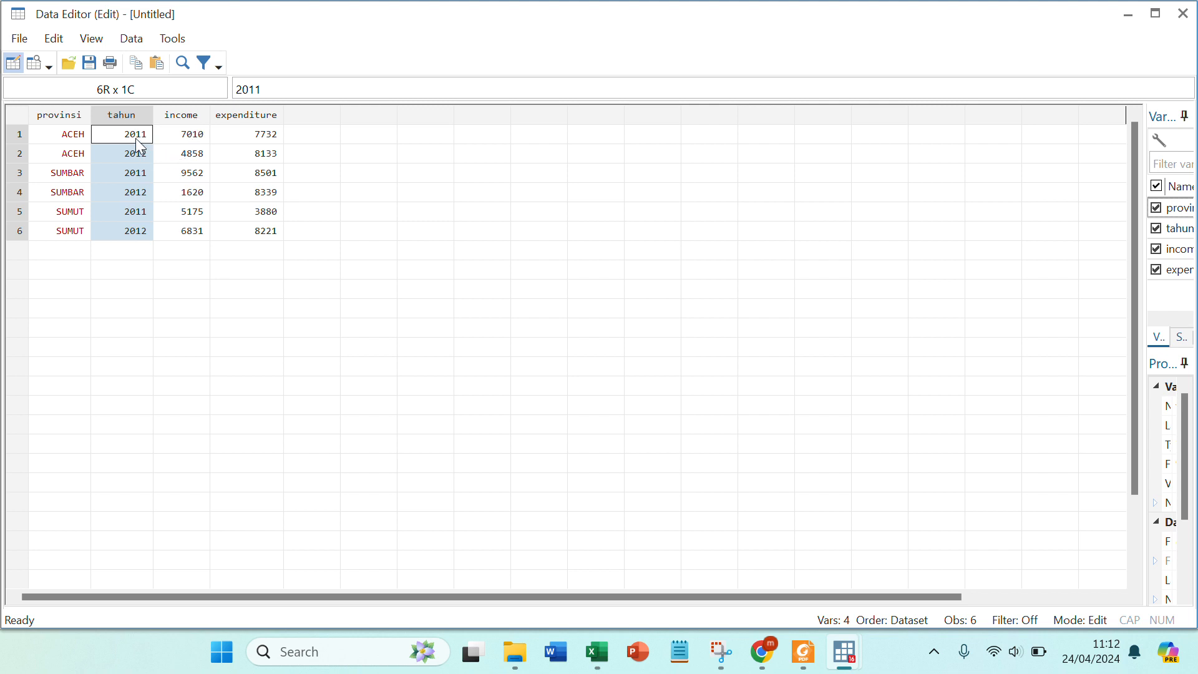
drag(136, 137, 135, 246)
drag(72, 135, 61, 234)
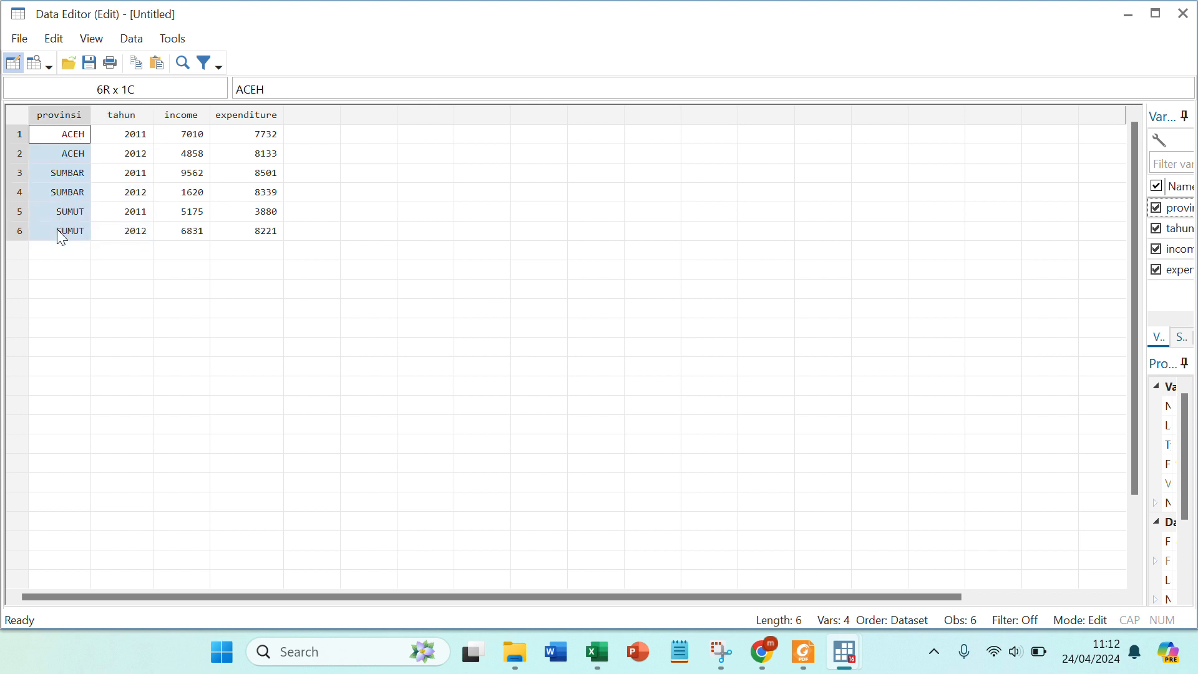
drag(123, 136, 118, 228)
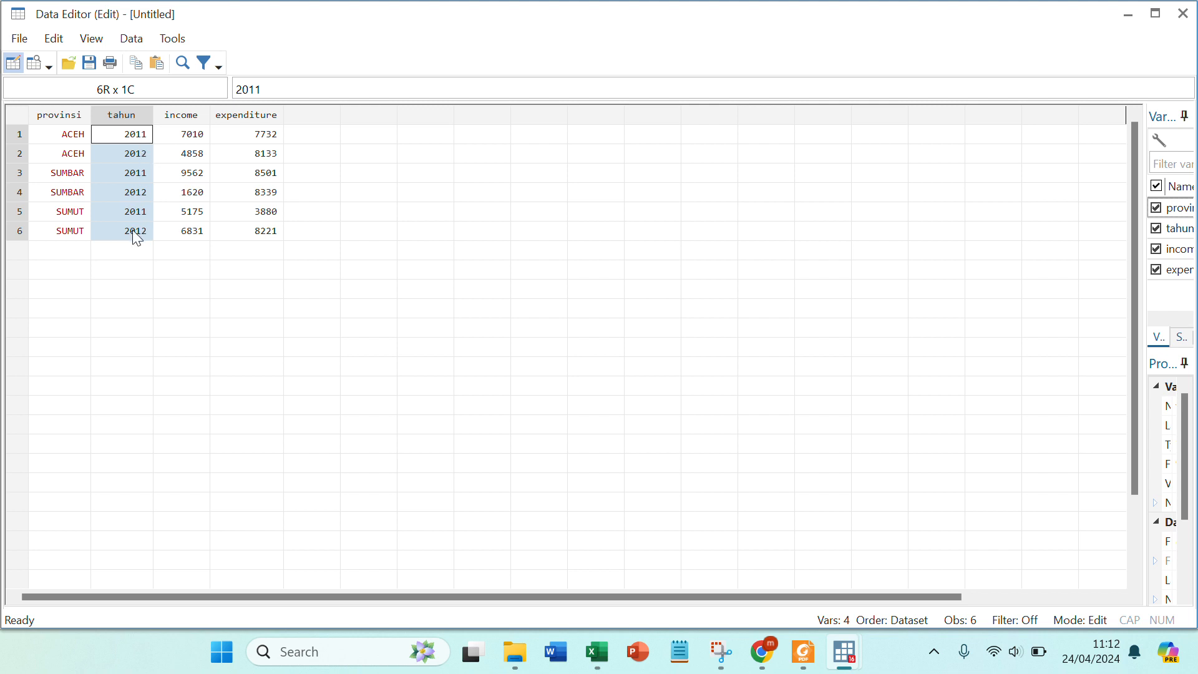
drag(142, 140, 141, 241)
click(1184, 13)
Step: Recall and rerun the reshape wide command for income and expenditure with i(provinsi) and j(tahun)
text(ed)
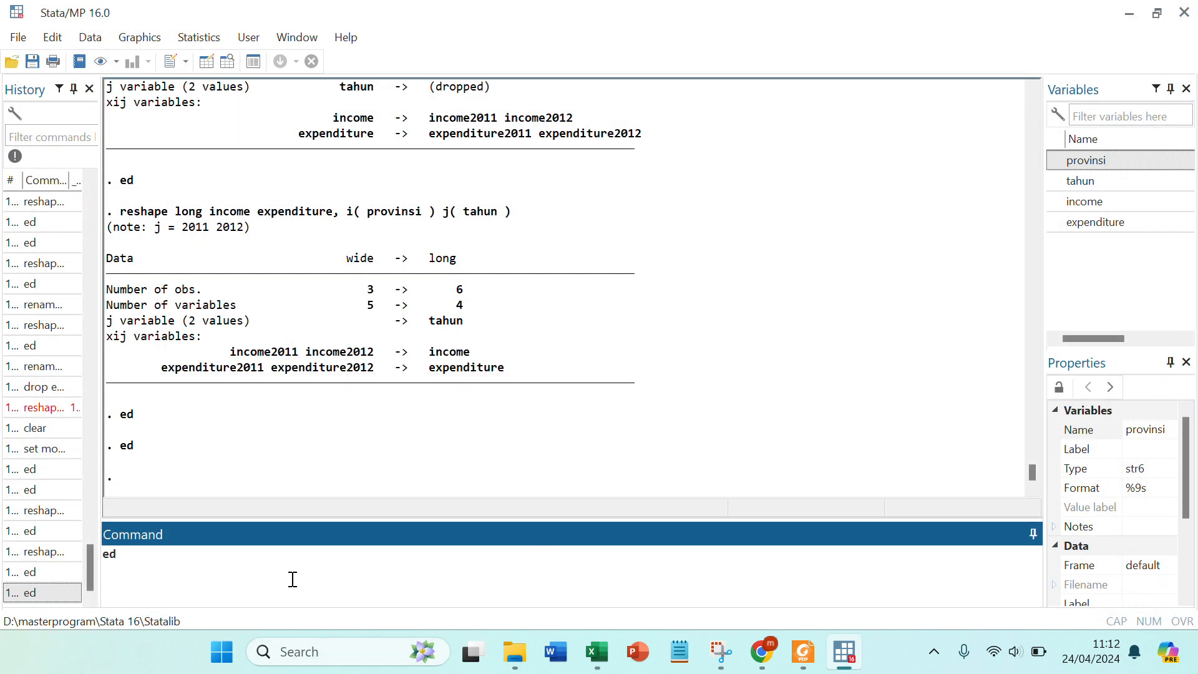
key(Page_Up)
key(Page_Up)
key(Page_Up)
key(Page_Up)
key(Page_Up)
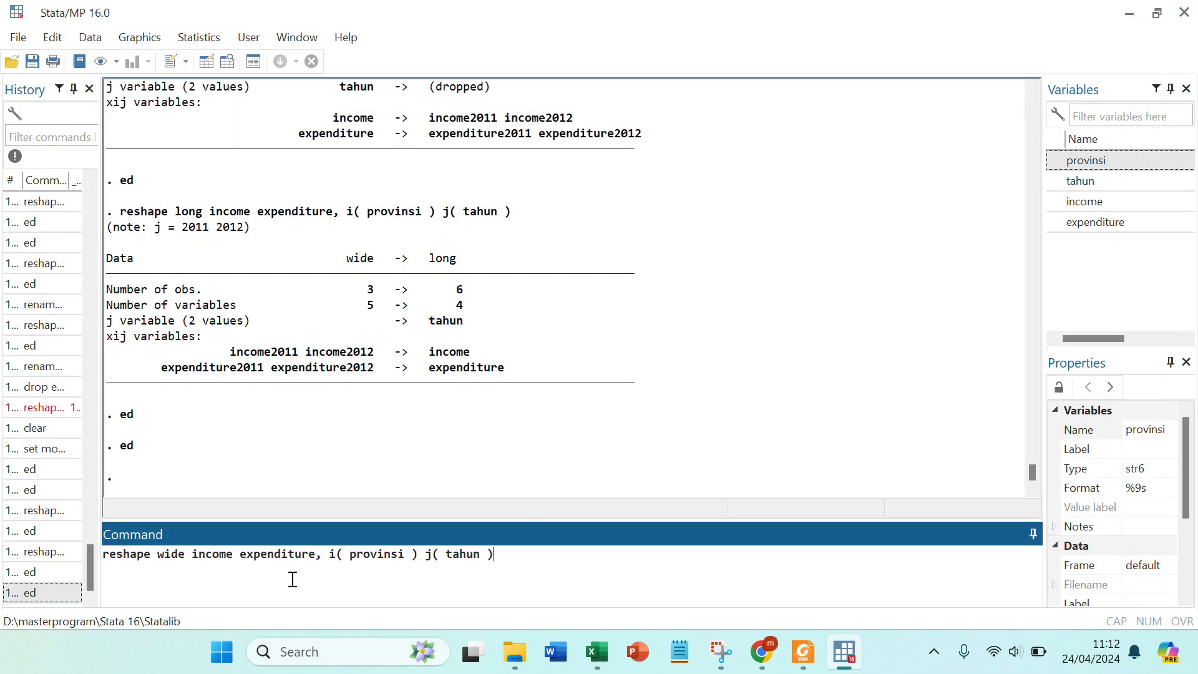
key(Return)
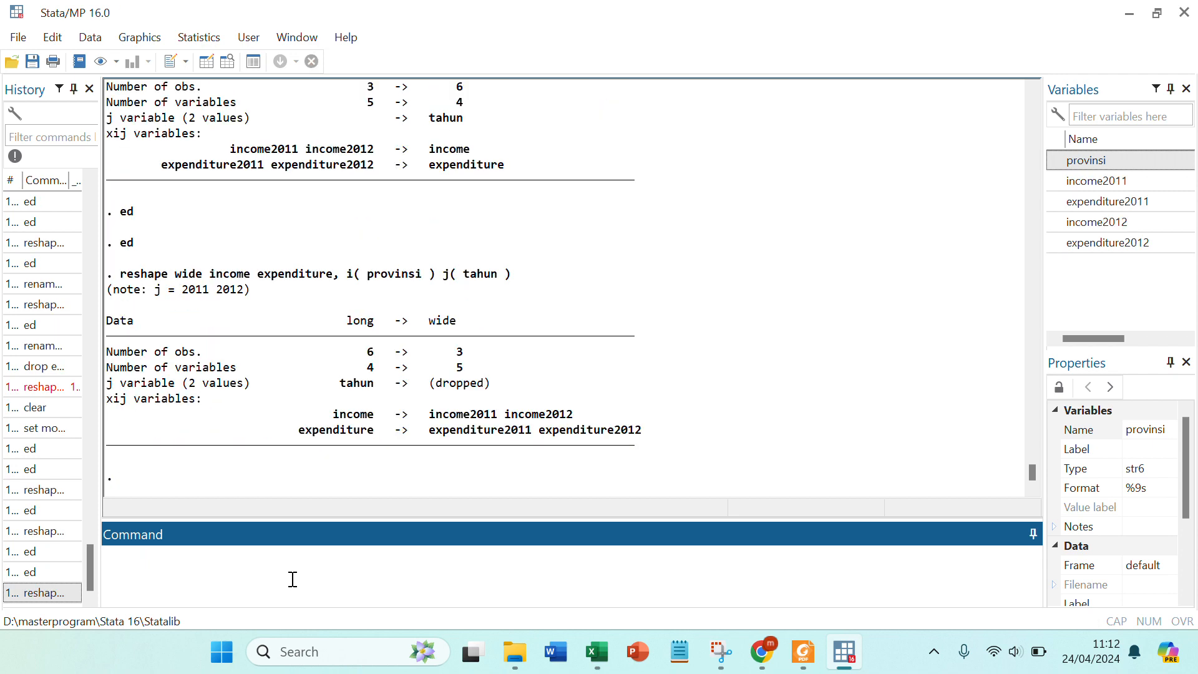
Step: Open the wide dataset with the ed command, examine the income2011 column, and close the Data Editor
text(ed)
key(Return)
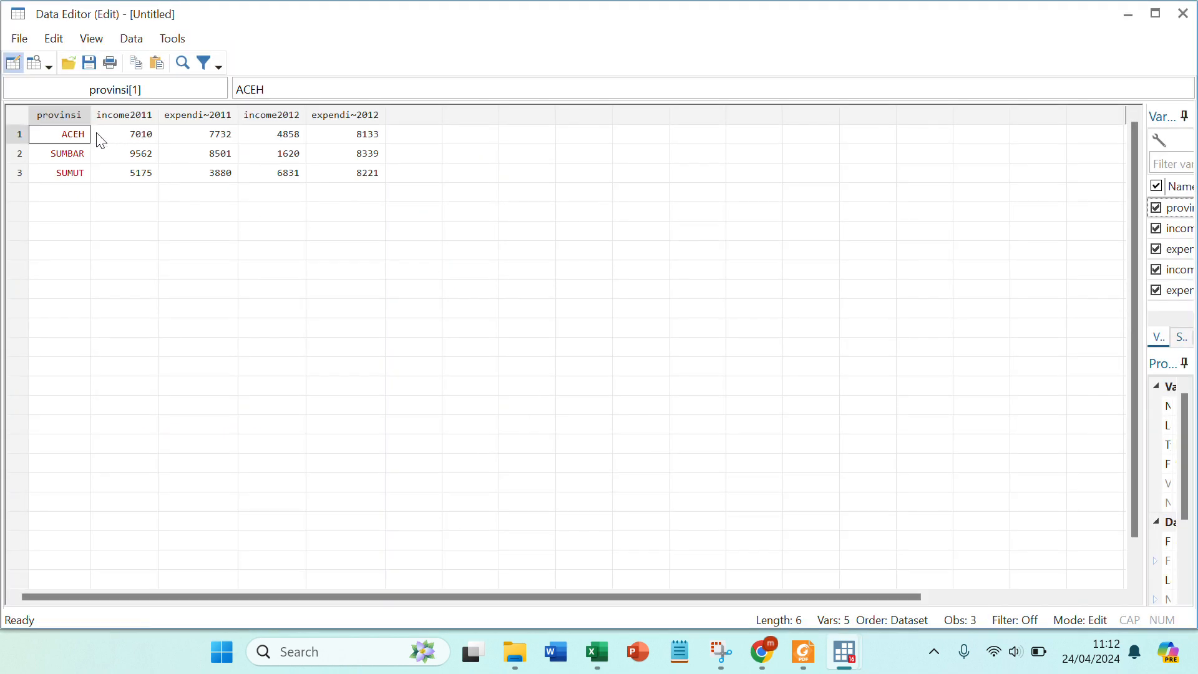
click(130, 120)
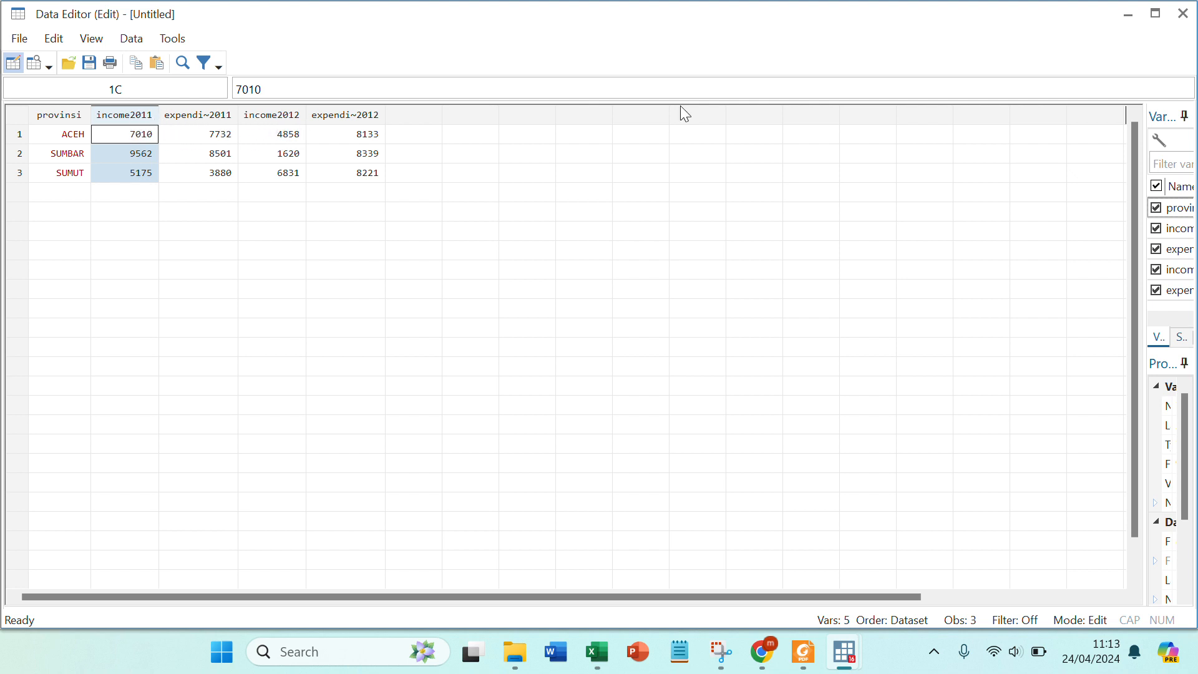
click(1184, 13)
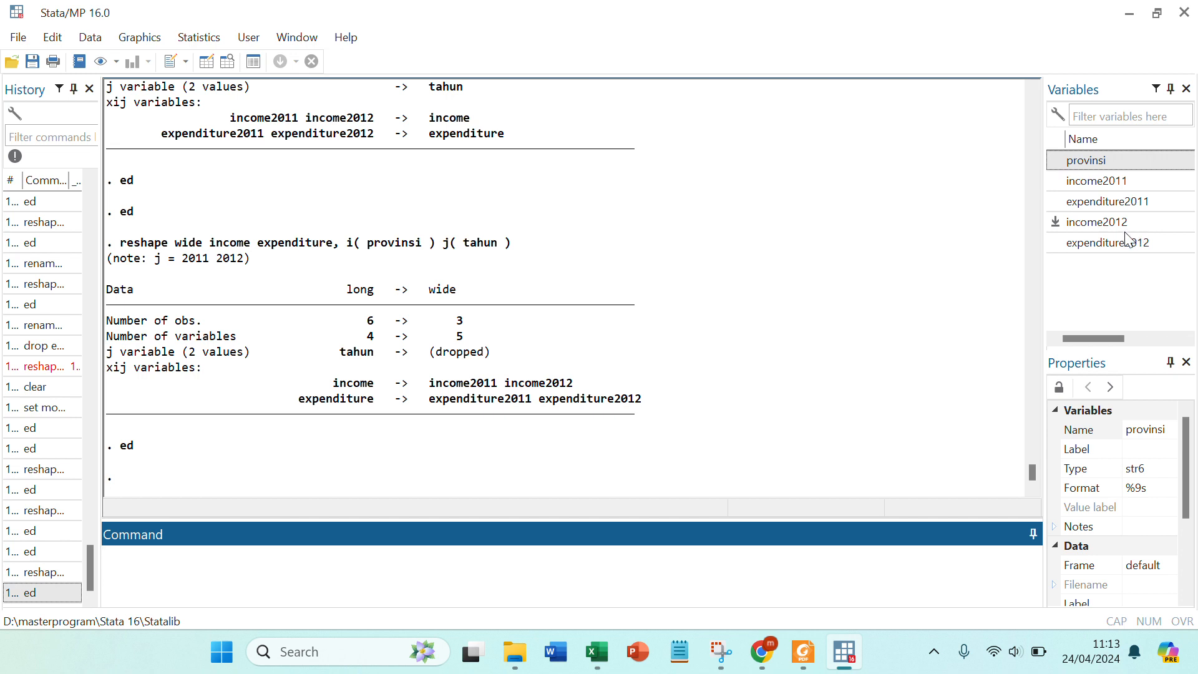
Step: Rename the variable income2011 to income2011a in its variable properties
click(1087, 182)
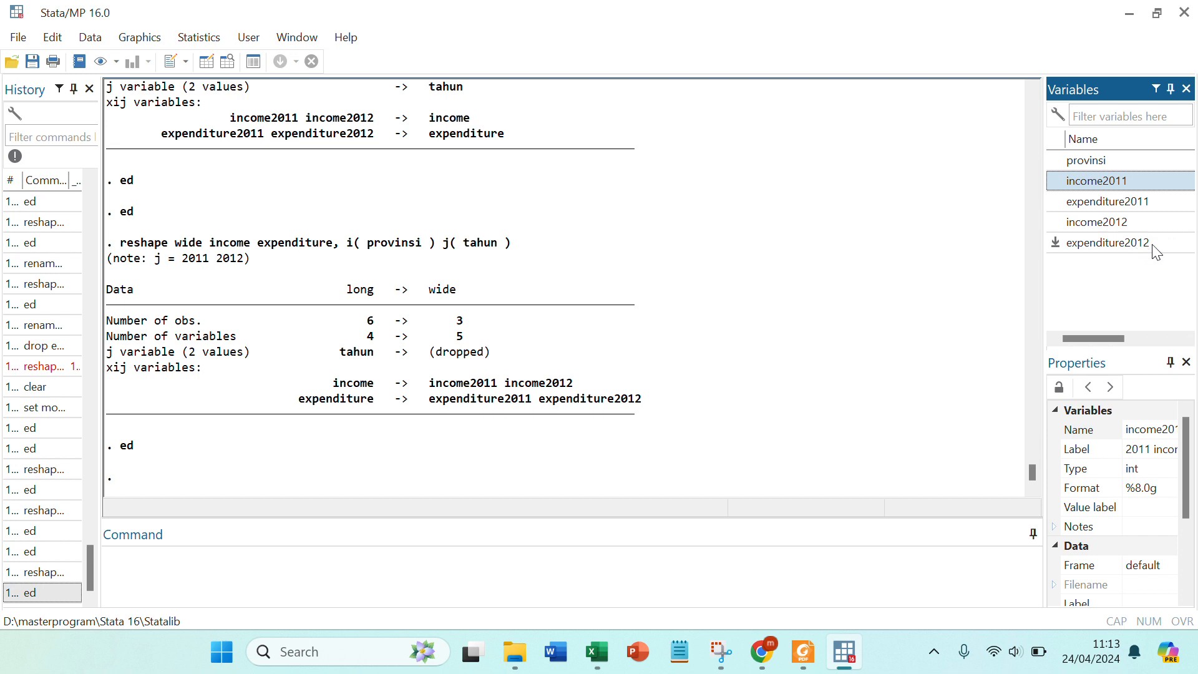
click(548, 566)
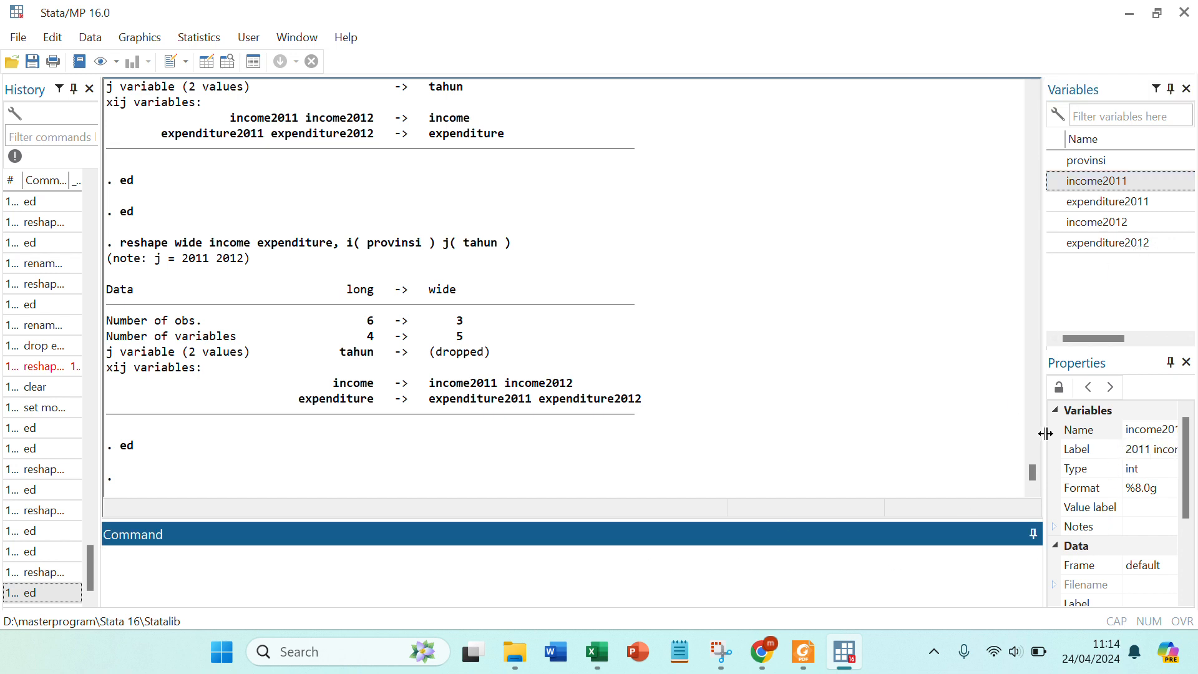
click(1152, 429)
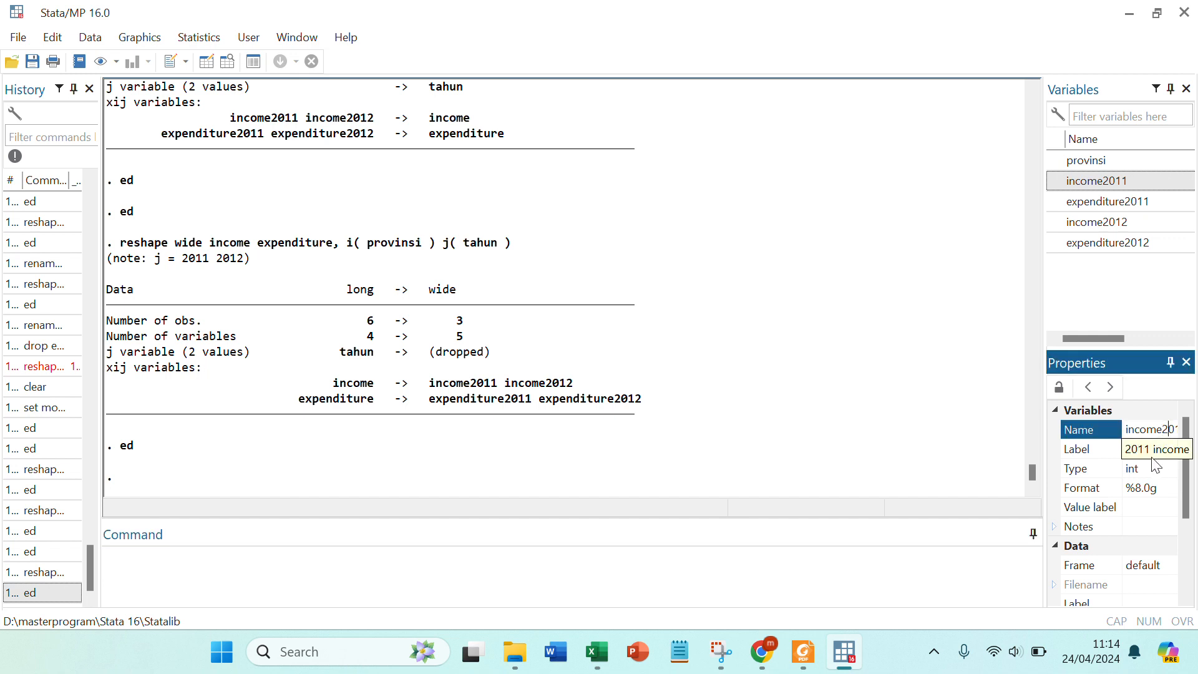
key(End)
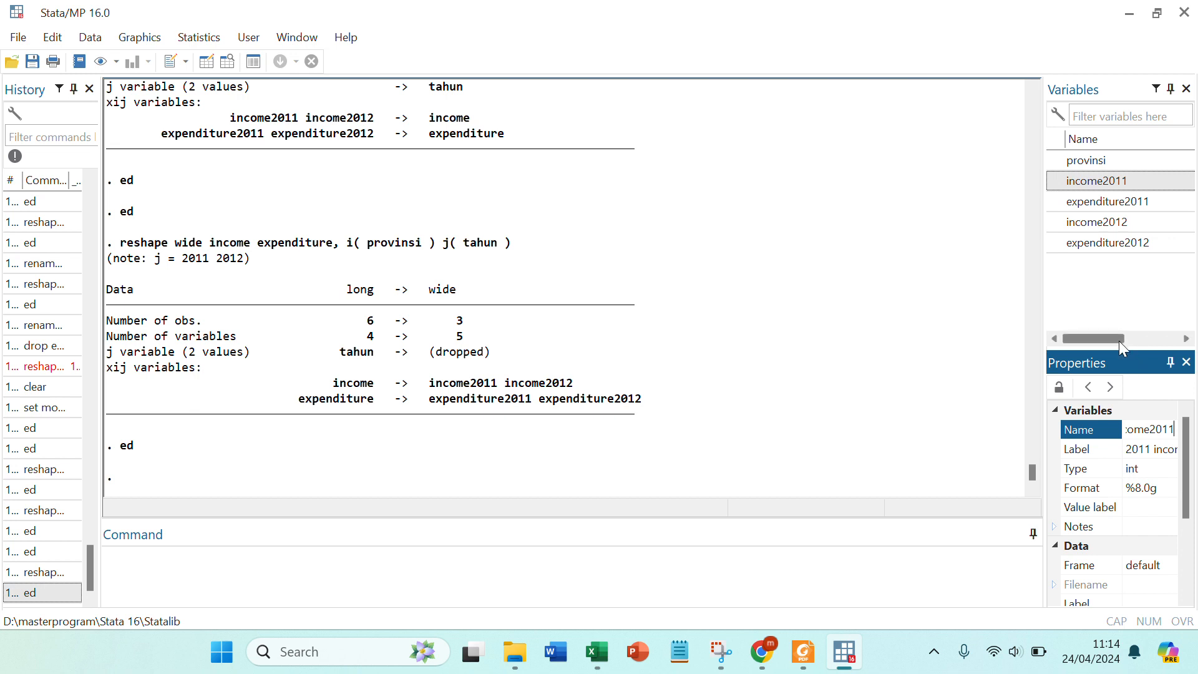
text(a)
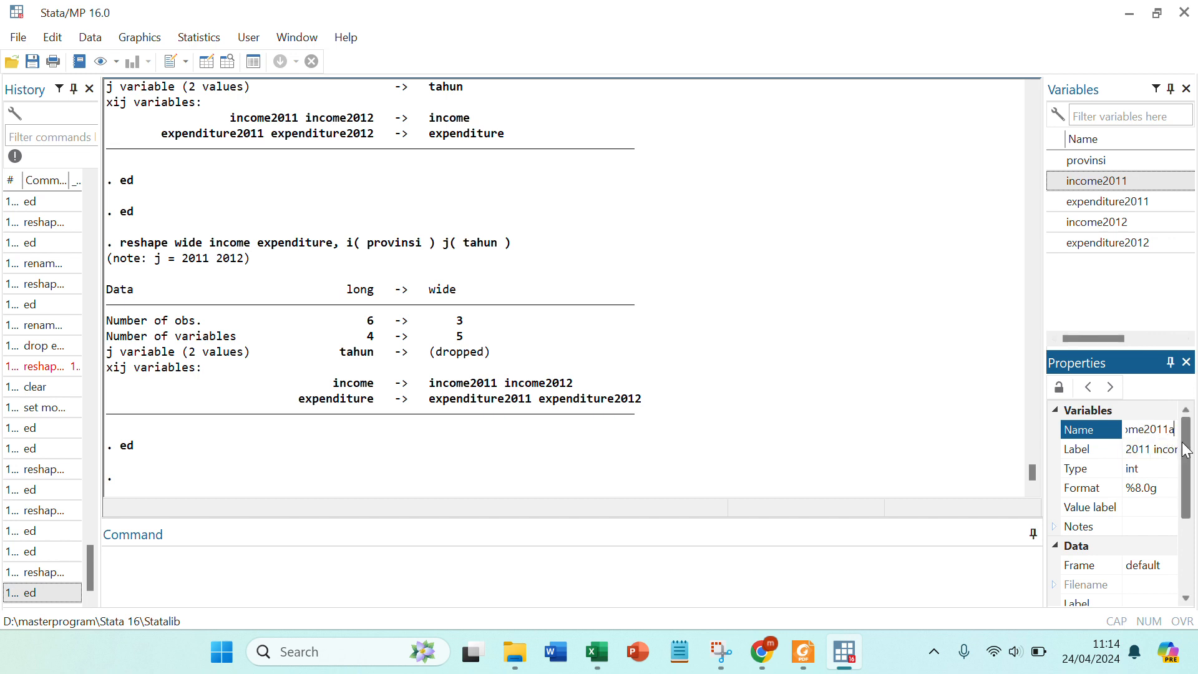
key(Return)
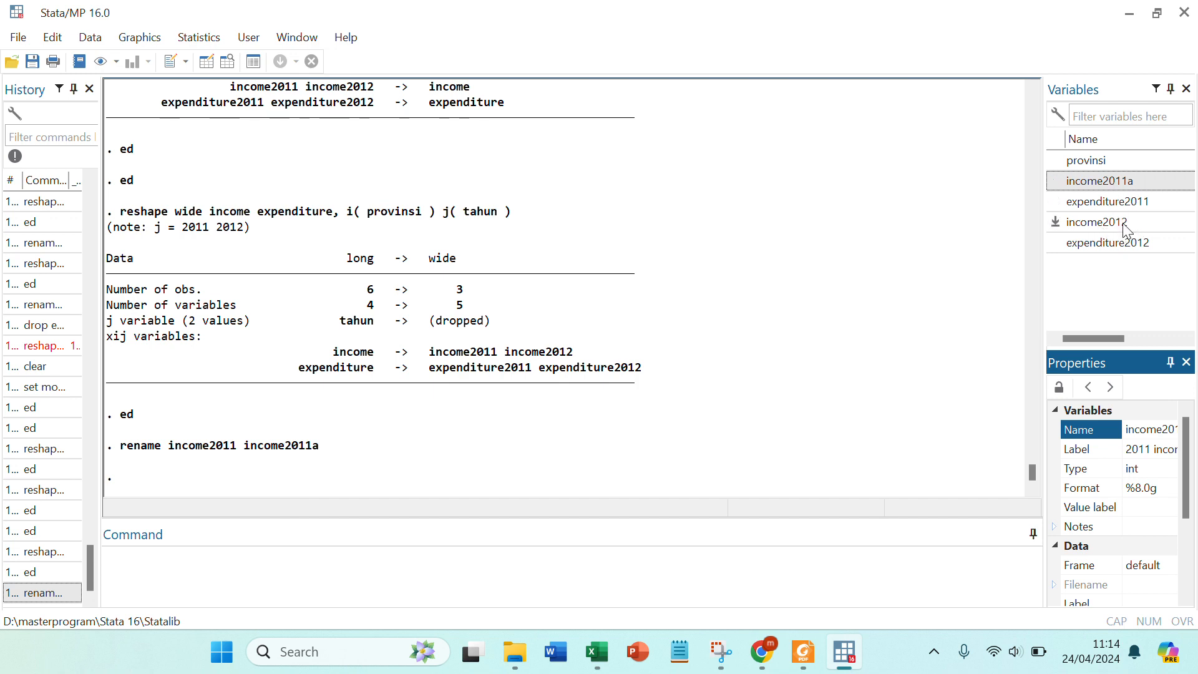
Step: Change the recalled reshape wide command to reshape long for income and expenditure, keeping i(provinsi) and j(tahun), and run it
click(504, 590)
click(504, 590)
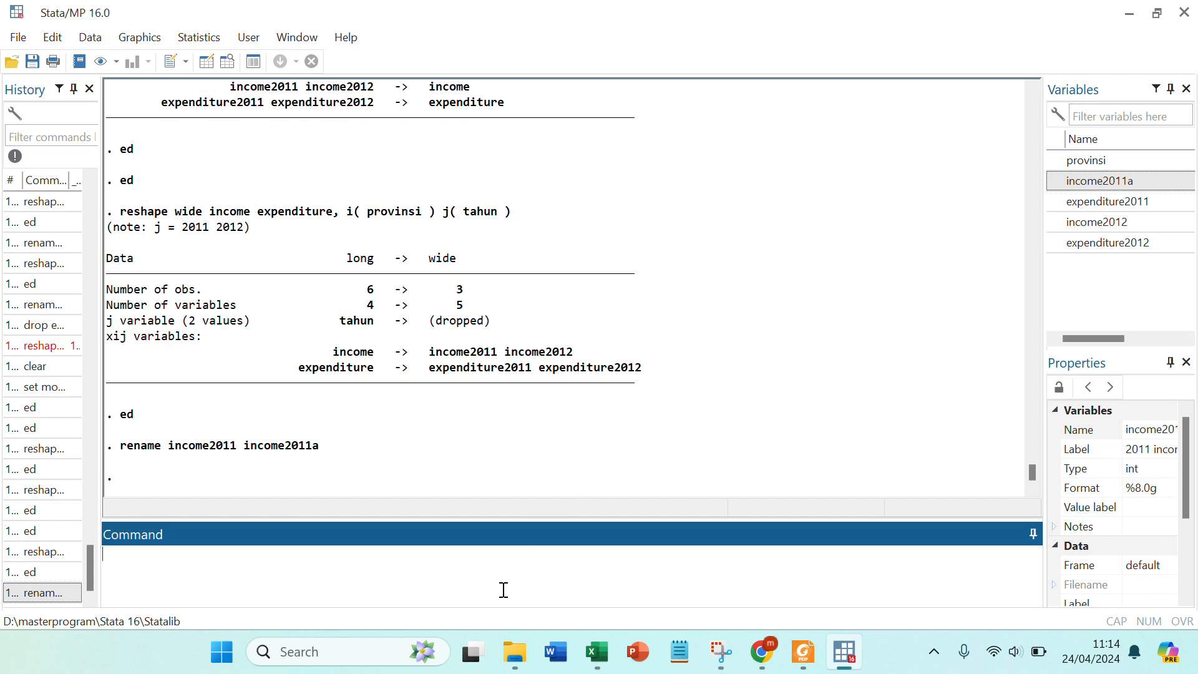
key(Page_Up)
key(Page_Up)
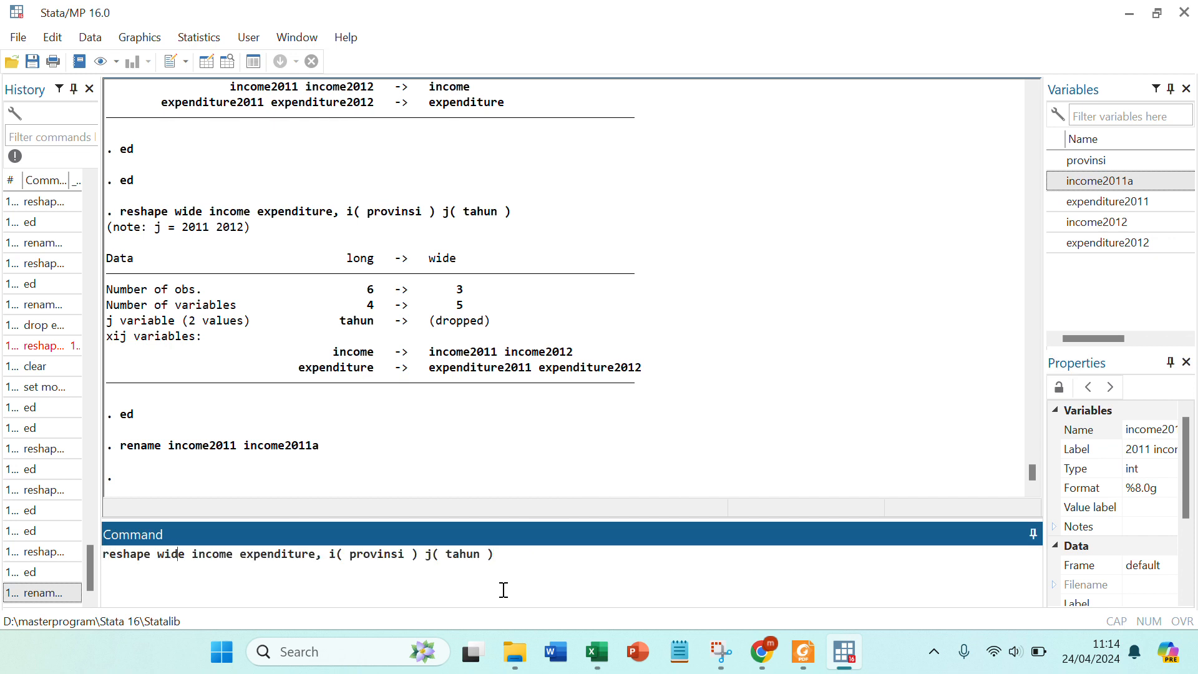
key(Delete)
key(BackSpace)
key(BackSpace)
text(l)
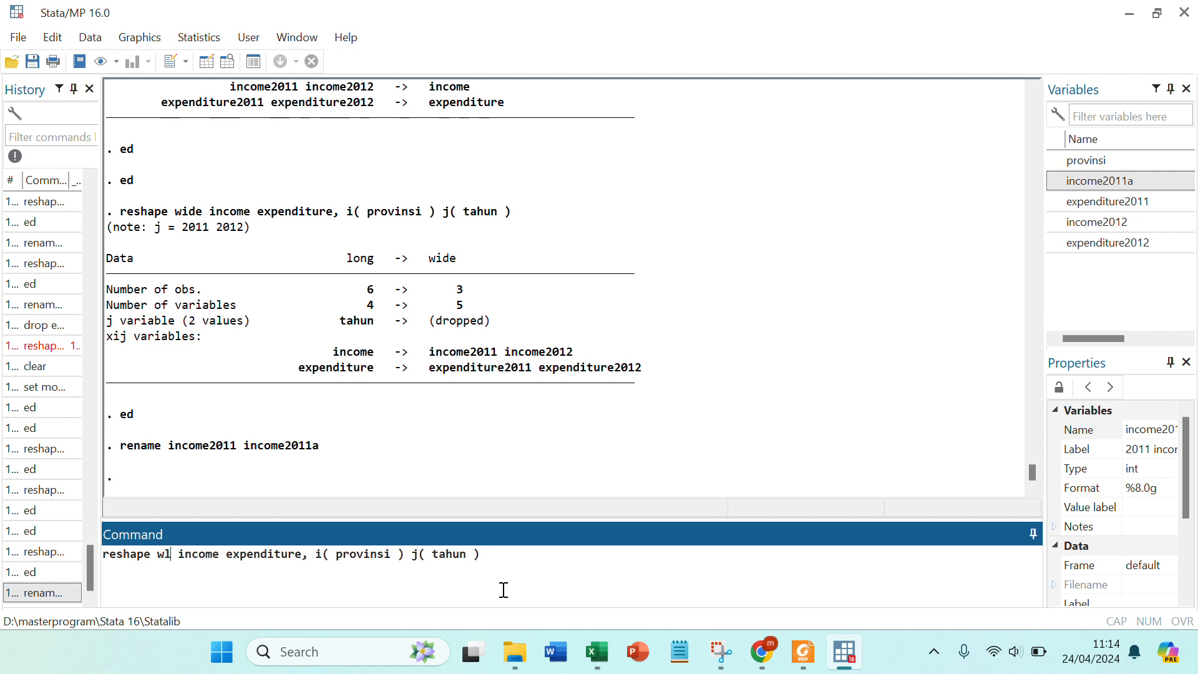
key(BackSpace)
key(BackSpace)
text(long)
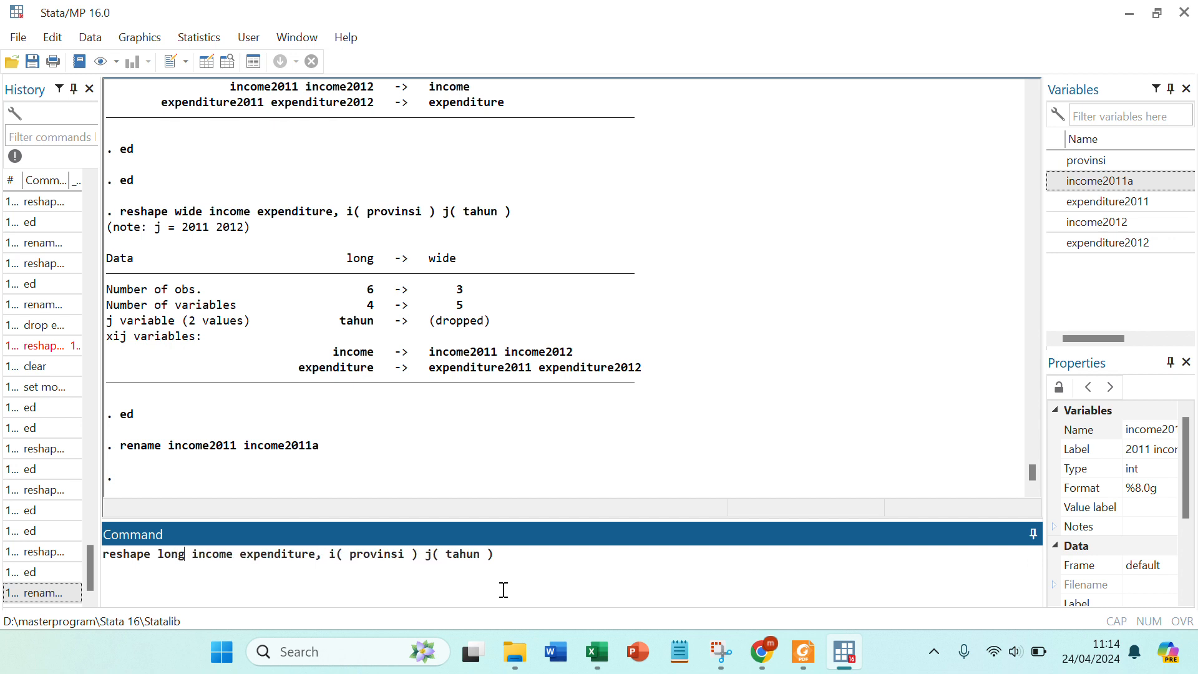
key(Return)
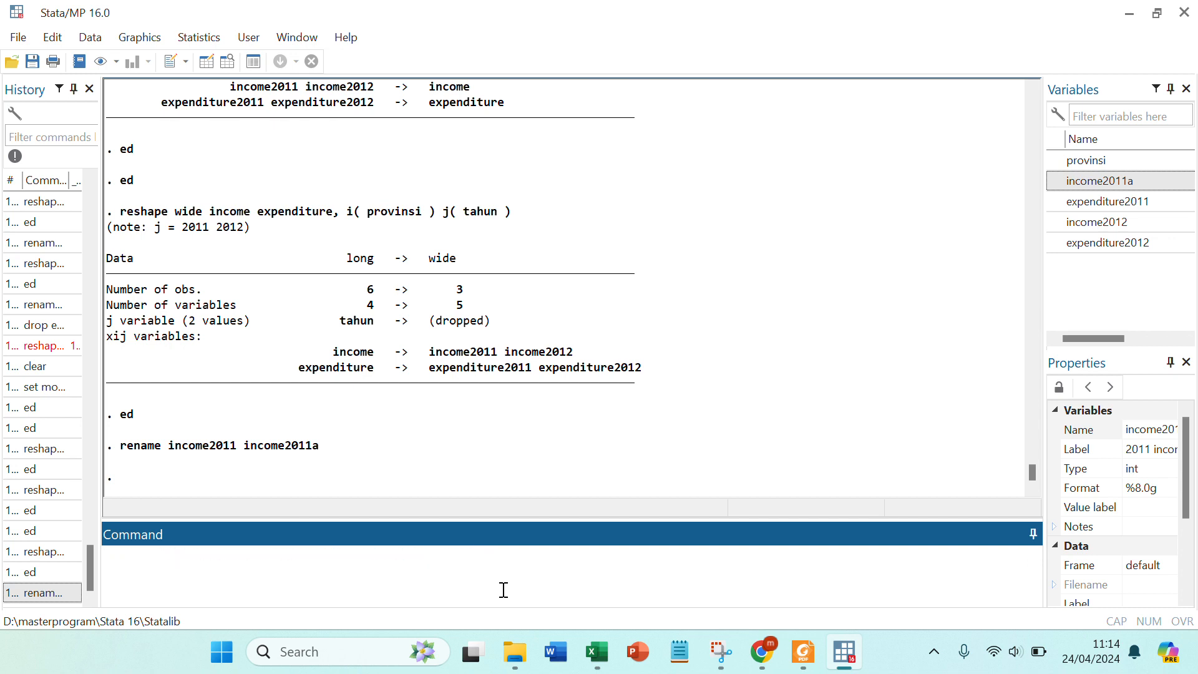
Step: Use the ed command to inspect how the renamed income2011a variable was handled in the long dataset, and close the editor
text(ed)
key(Return)
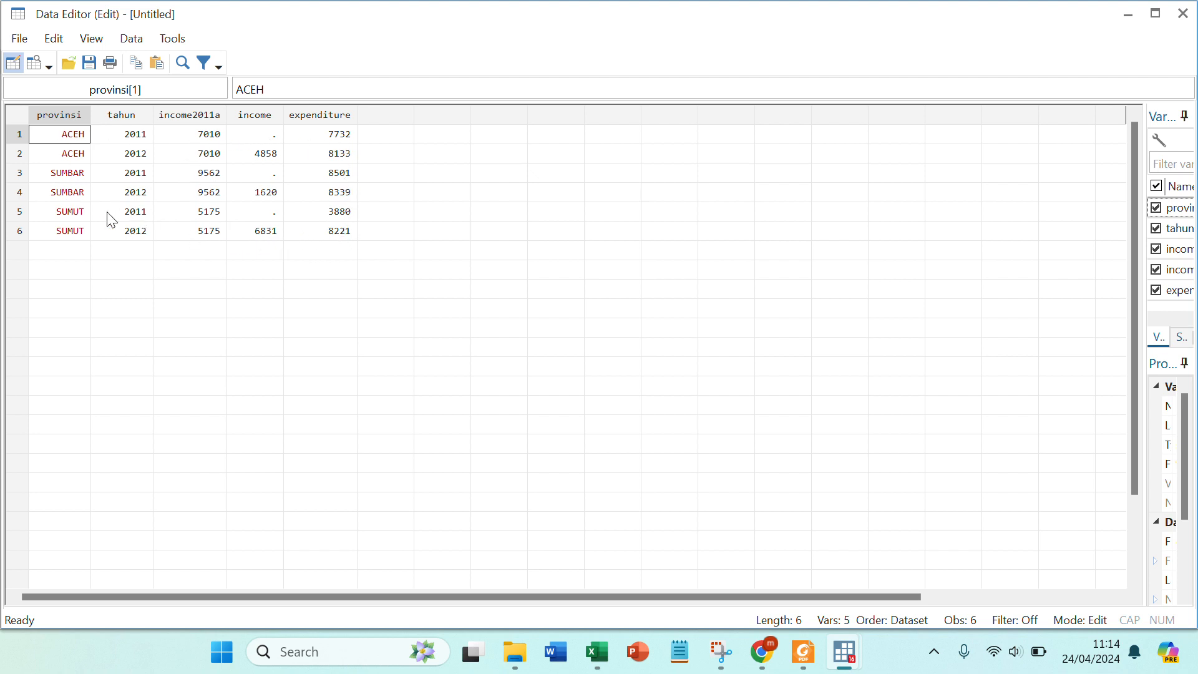
click(1184, 14)
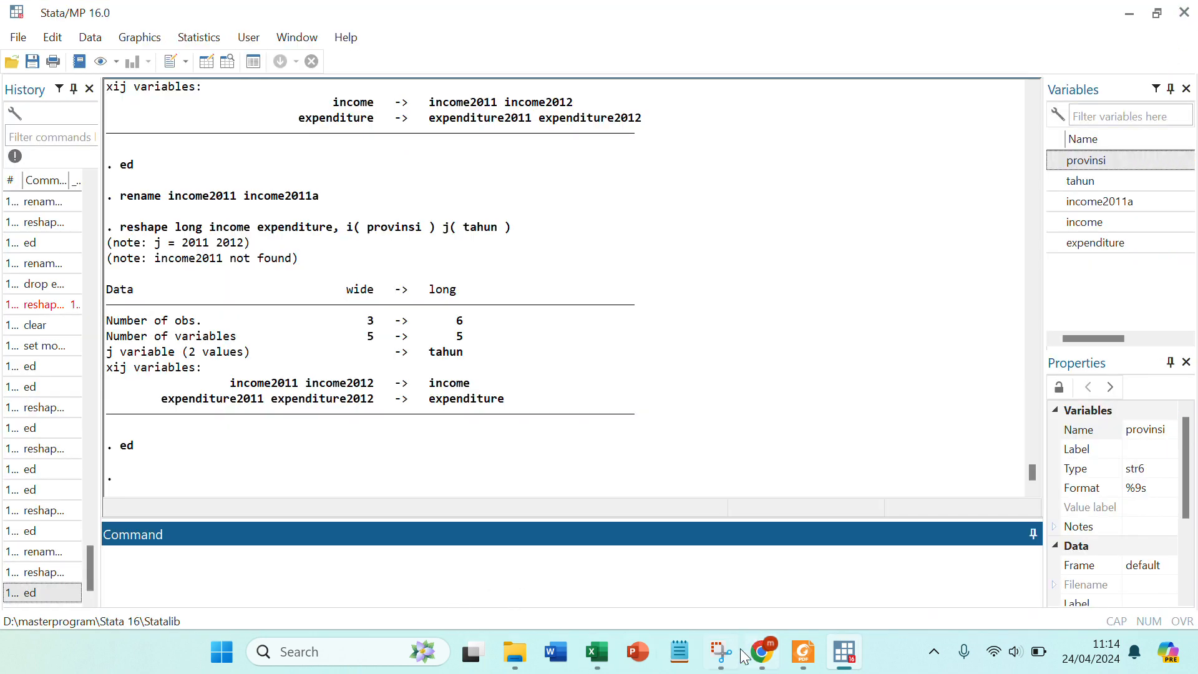
key(Page_Up)
key(Page_Up)
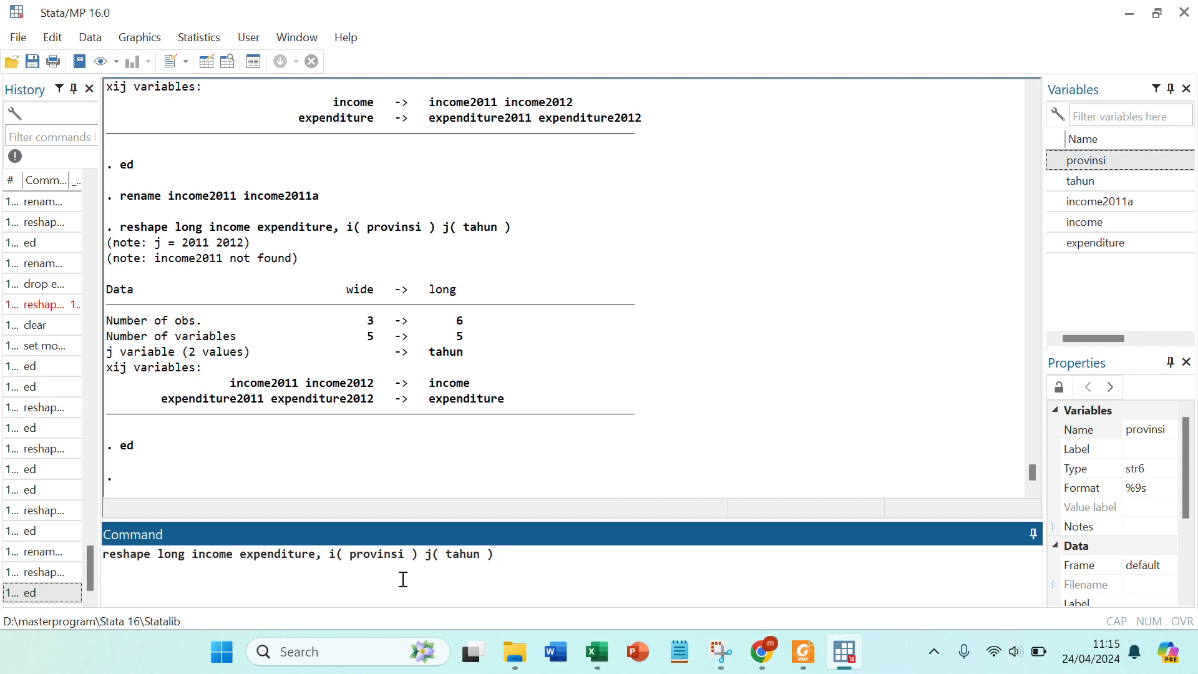
key(Page_Up)
key(Page_Down)
double_click(462, 555)
click(537, 564)
key(ctrl+a)
key(BackSpace)
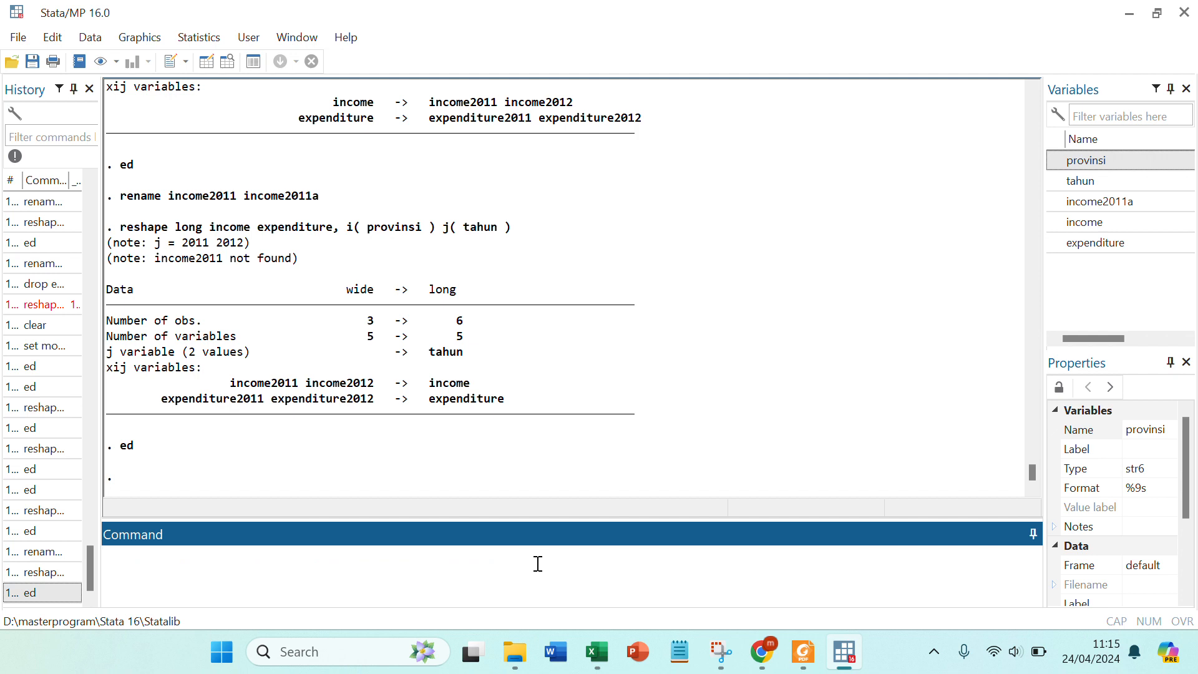